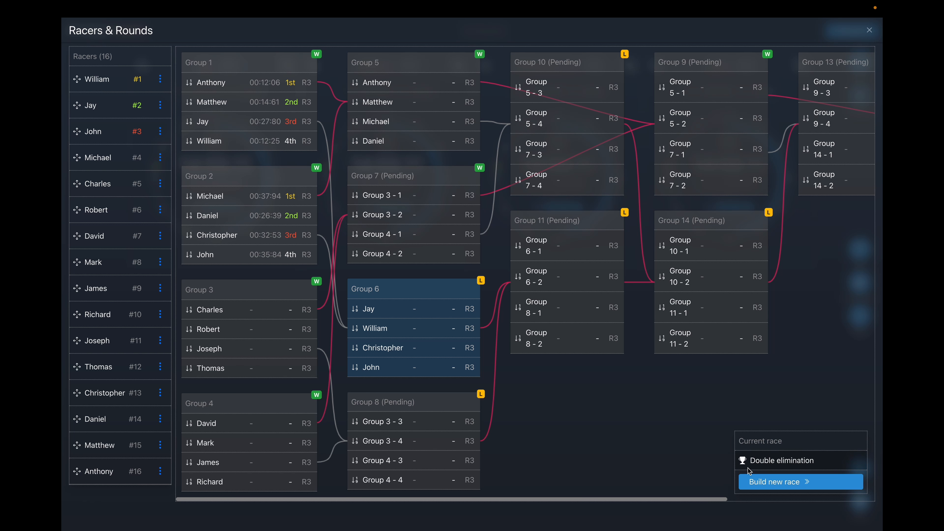
Build a new Qualifier race with 4 racers per group, overriding the current double-elimination groups.
left_click(778, 484)
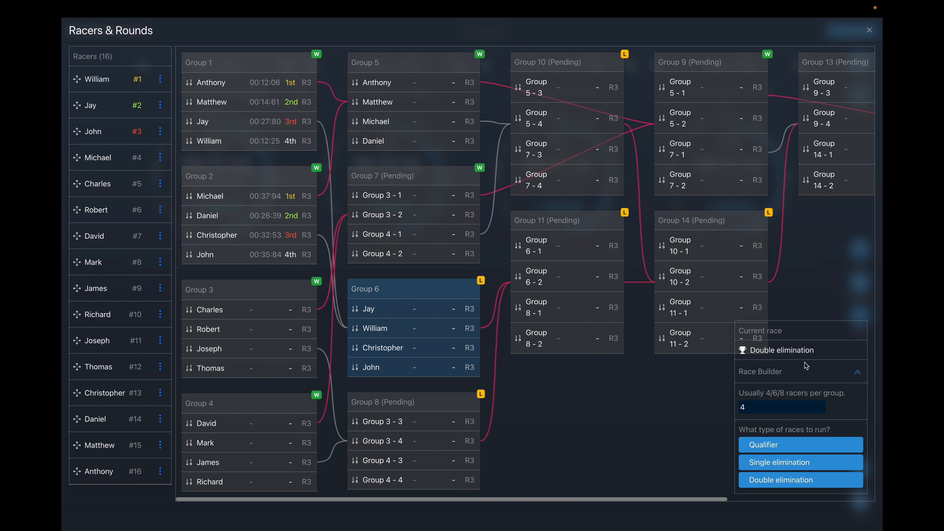
left_click(776, 407)
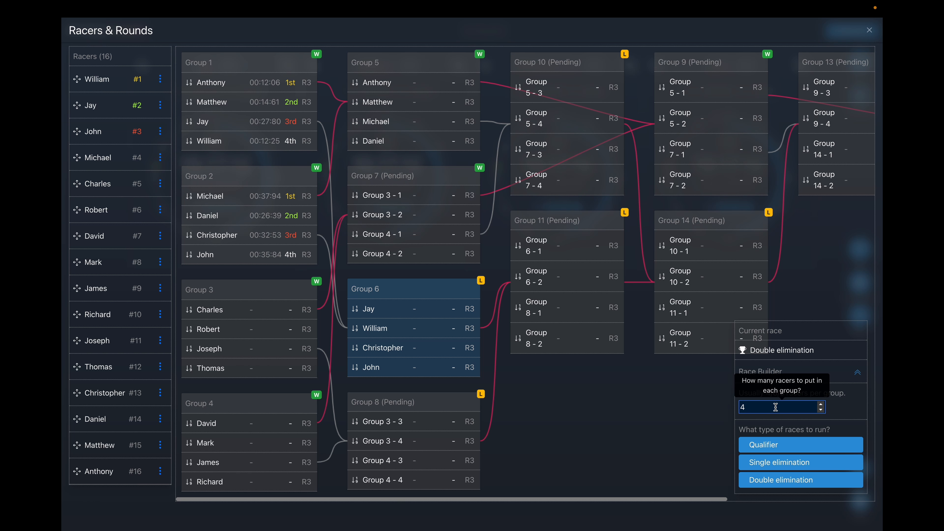
left_click(778, 450)
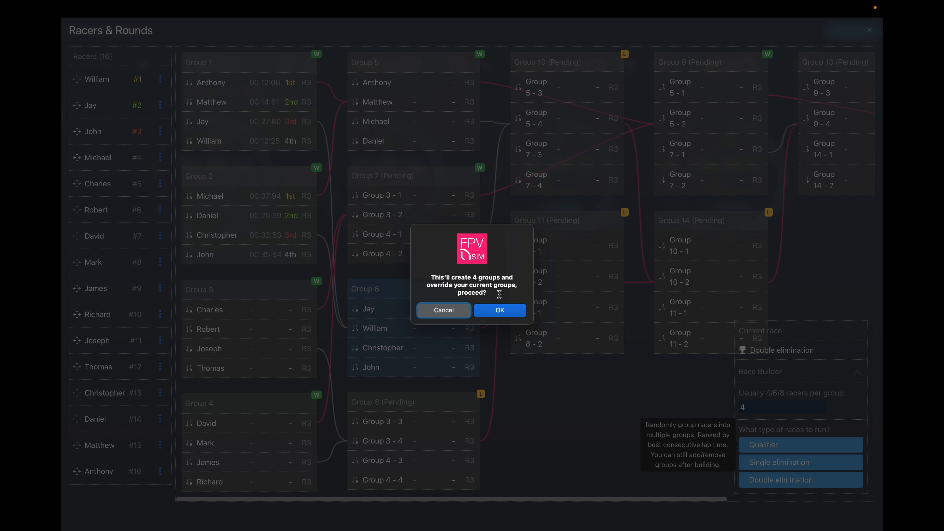
left_click(500, 311)
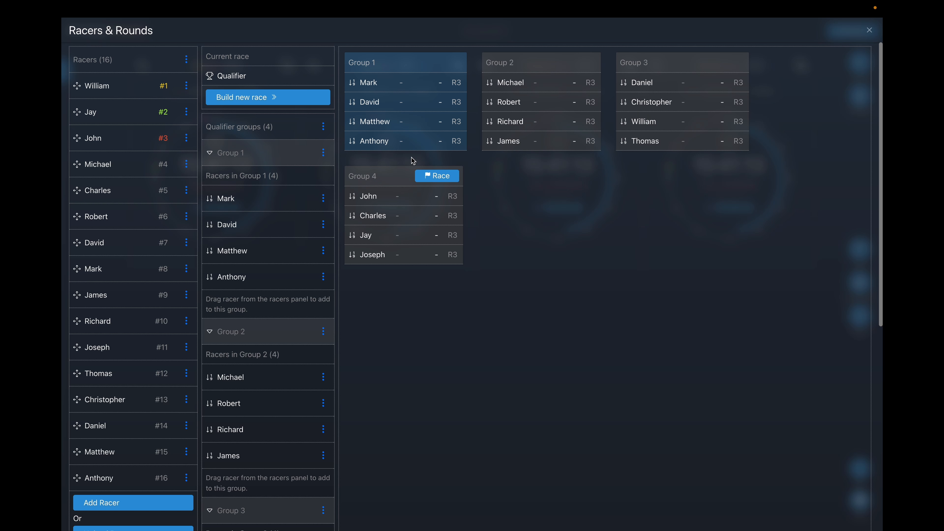
Reorder Group 1 by moving its first racer to third place and the new first racer to last.
left_click_drag(388, 87, 389, 130)
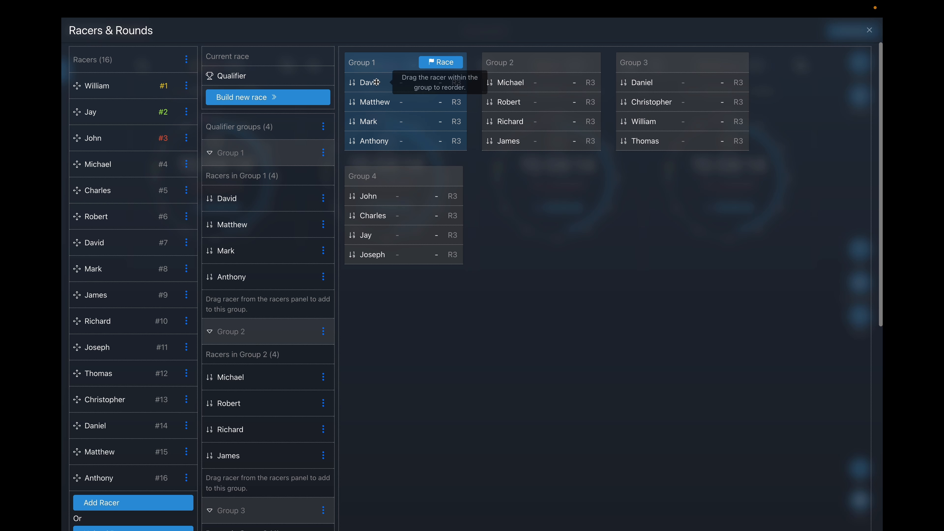
left_click_drag(377, 82, 376, 140)
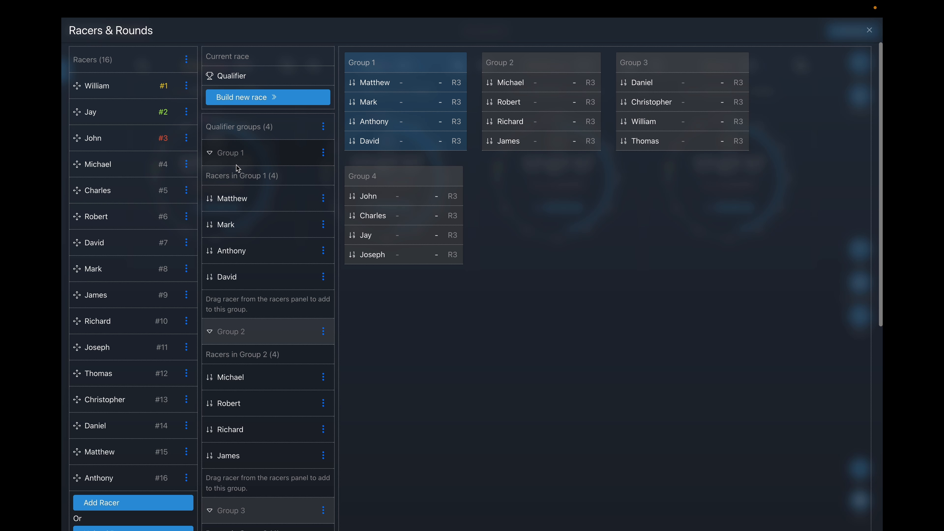
Remove the first racer from Group 1 and add racer #11 to the group in second place.
left_click(323, 199)
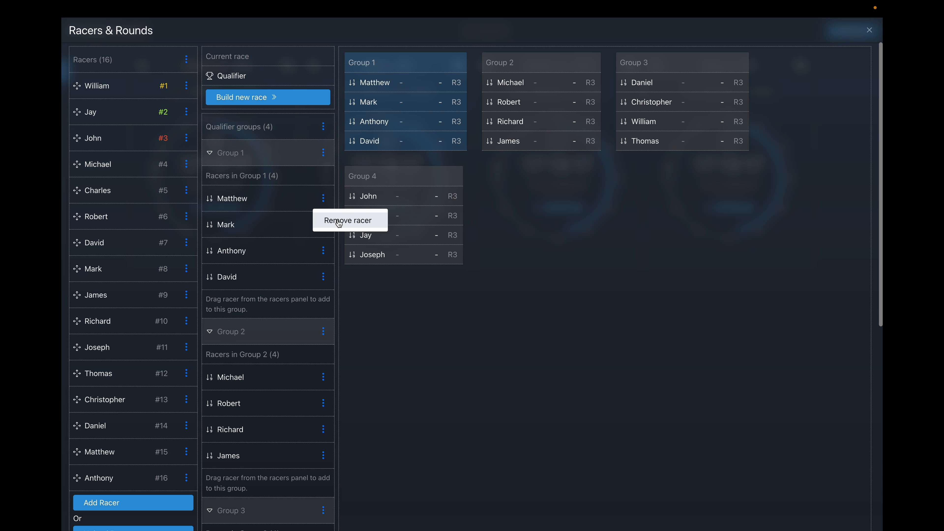
left_click(338, 223)
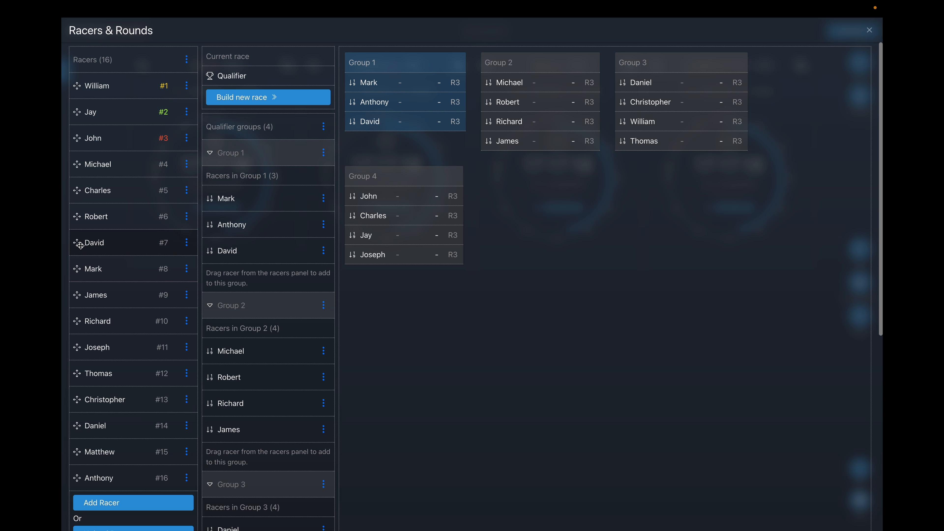
left_click_drag(80, 246, 250, 212)
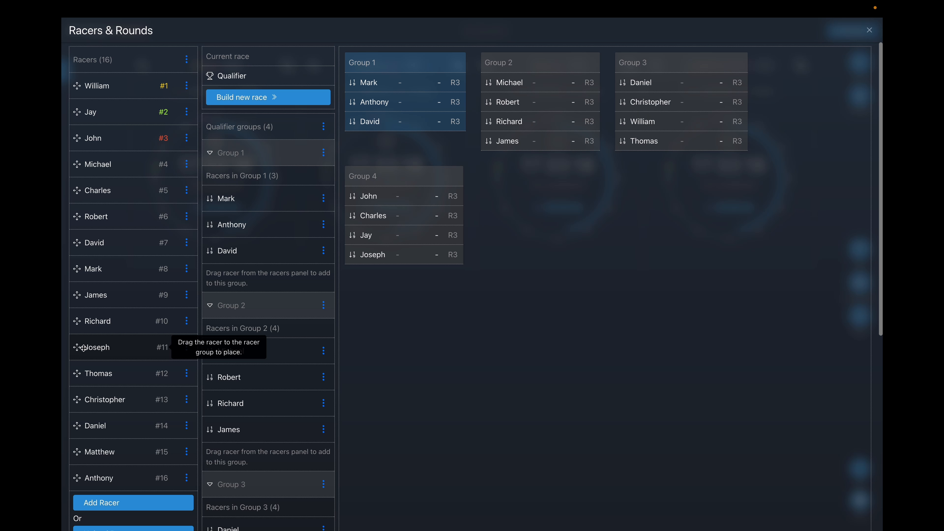
left_click_drag(78, 347, 233, 234)
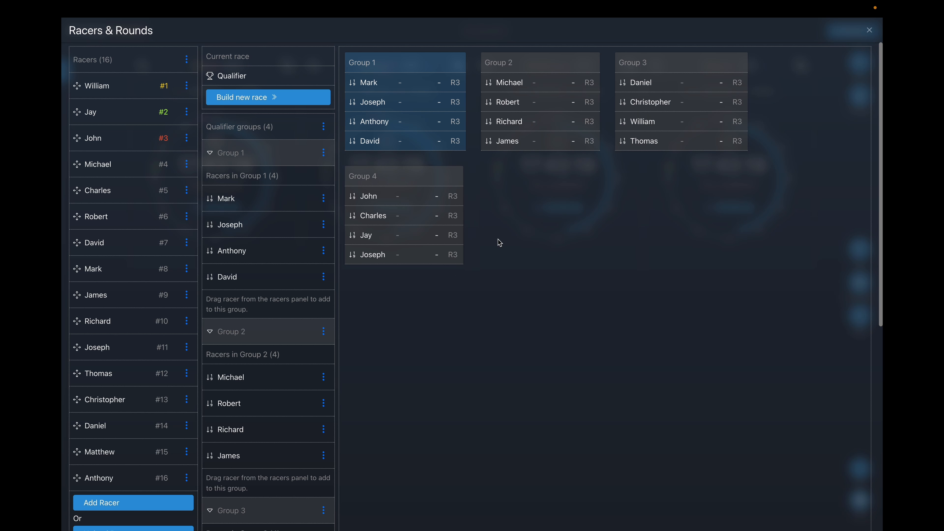
Make Group 1 the current group and open its qualifier race.
mouse_move(559, 128)
mouse_move(443, 67)
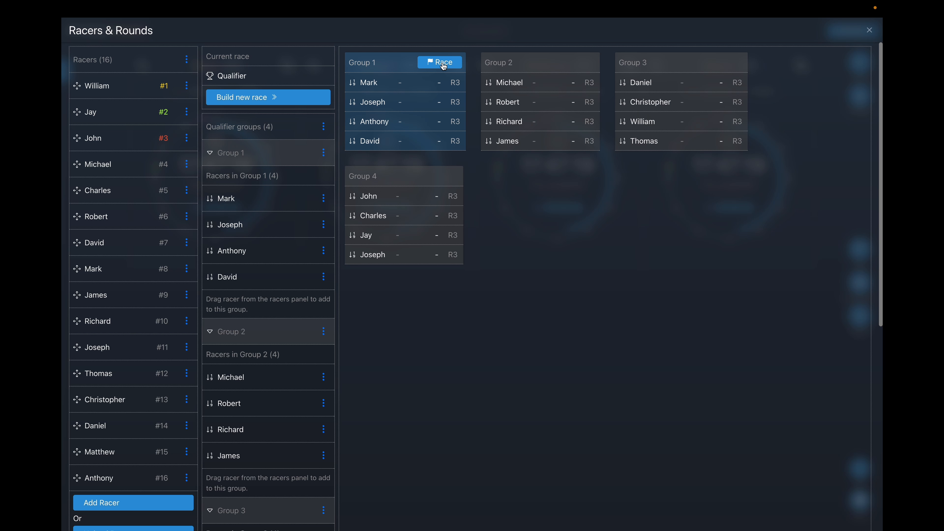
left_click(443, 63)
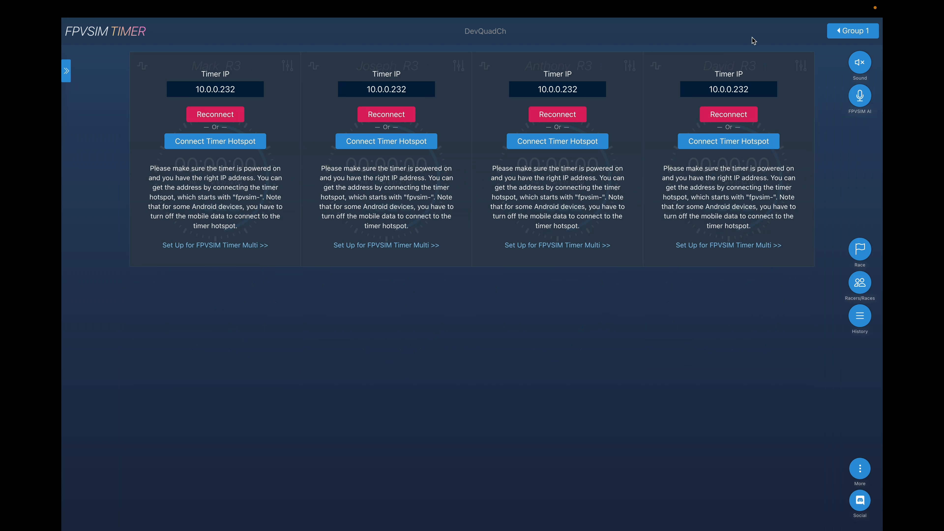
left_click(843, 33)
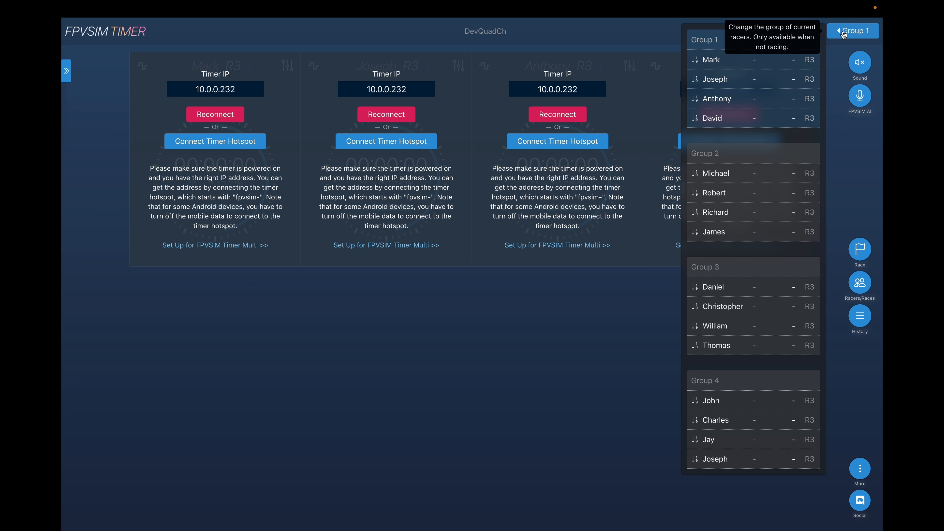
mouse_move(784, 50)
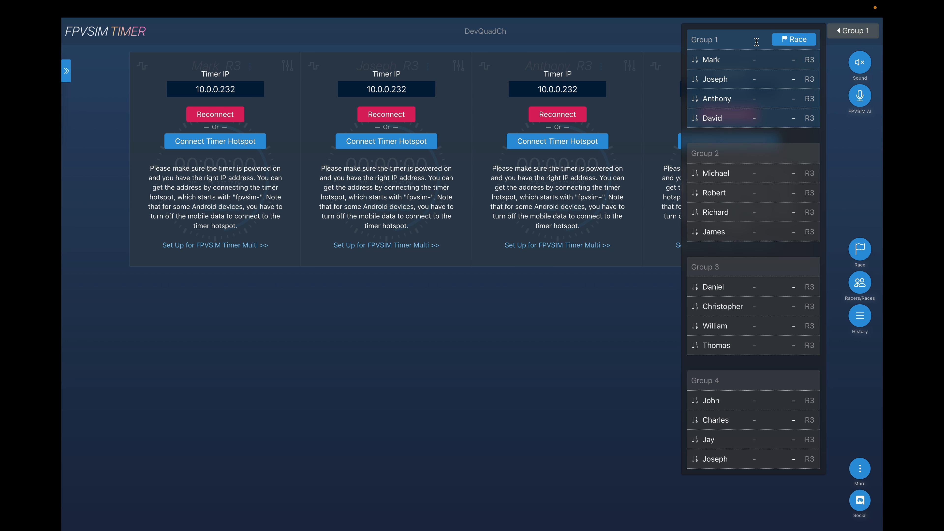
left_click(793, 39)
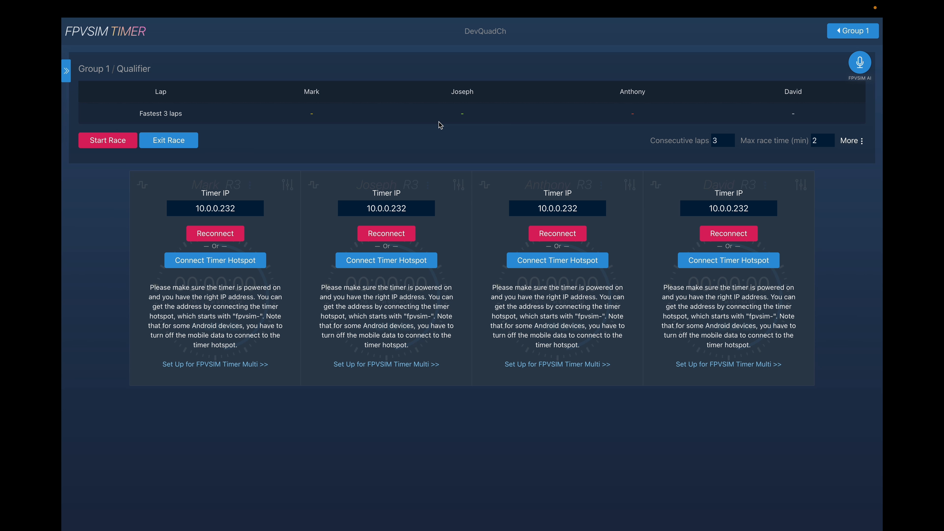
Start the Group 1 qualifier race and finish it once lap times are recorded.
mouse_move(706, 145)
left_click(112, 146)
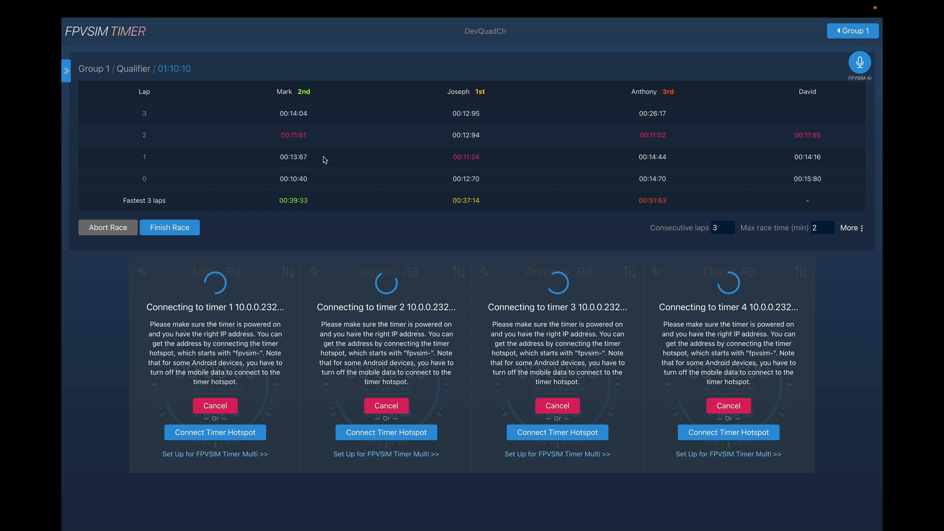
left_click(193, 233)
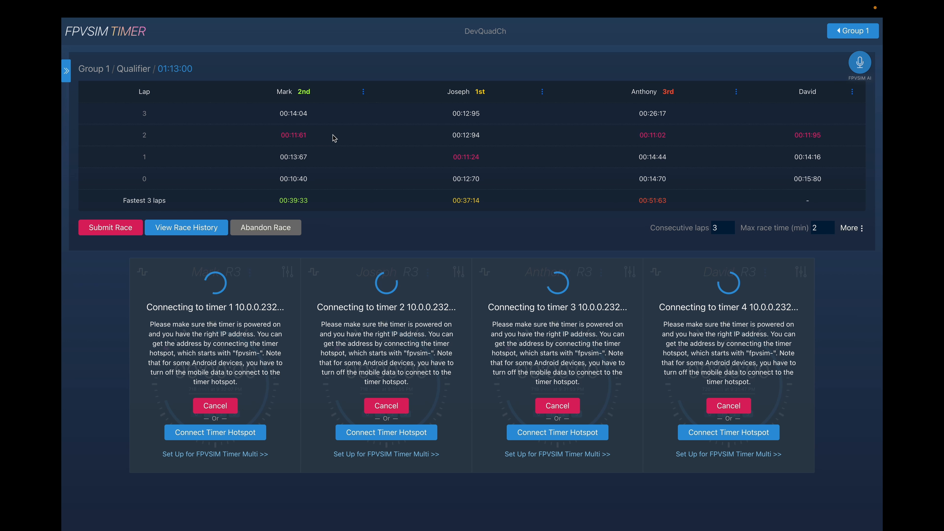
left_click(363, 92)
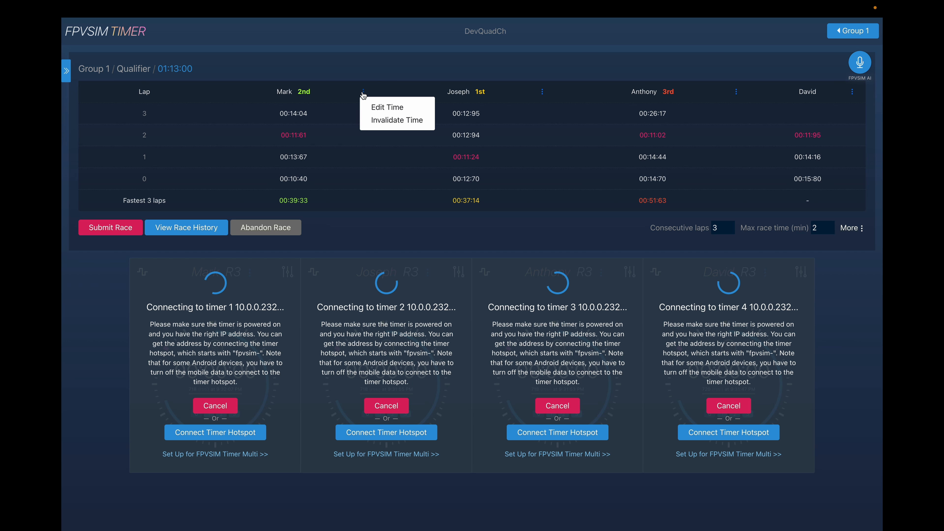
left_click(324, 168)
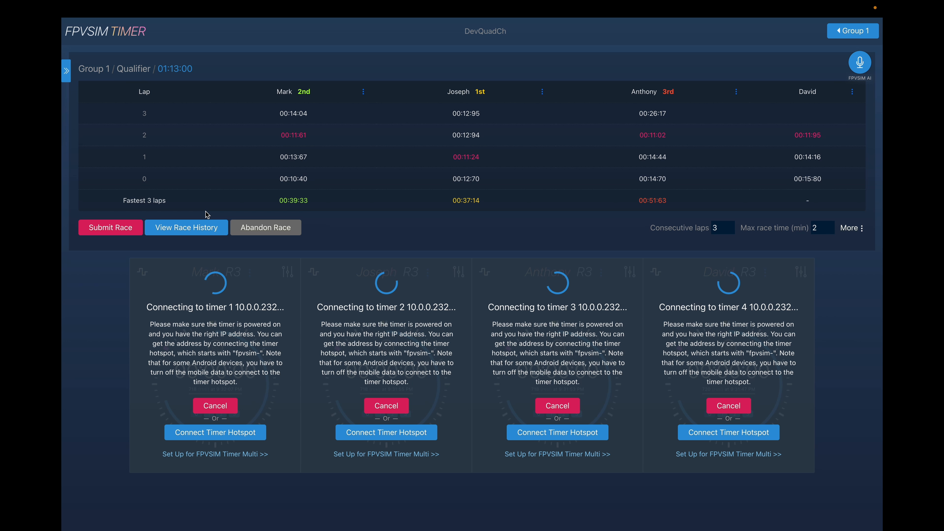
left_click(364, 92)
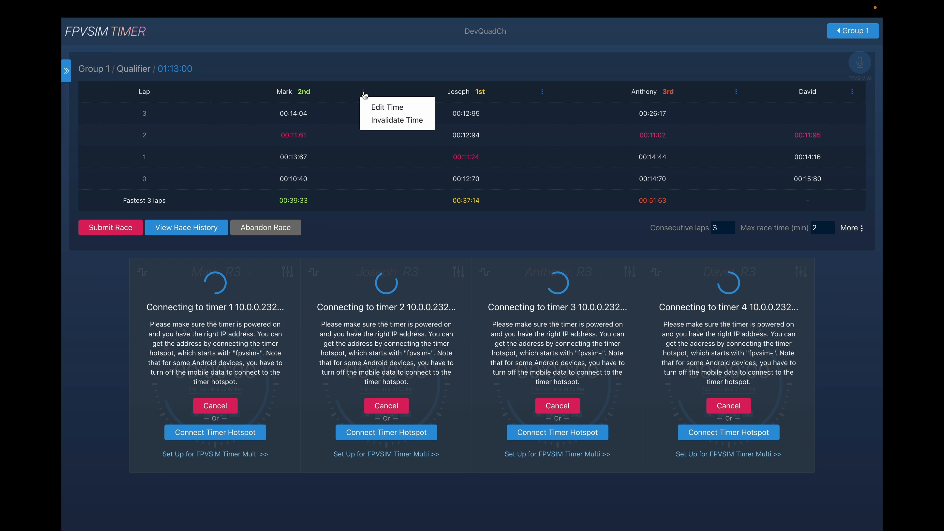
left_click(355, 216)
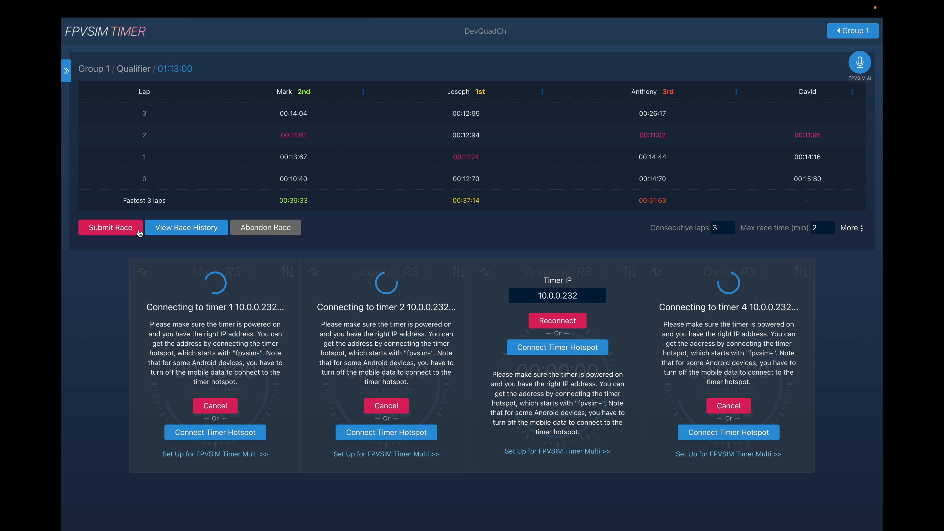
Submit the Group 1 race and review its placings in the group list and the qualifier ranking.
left_click(111, 228)
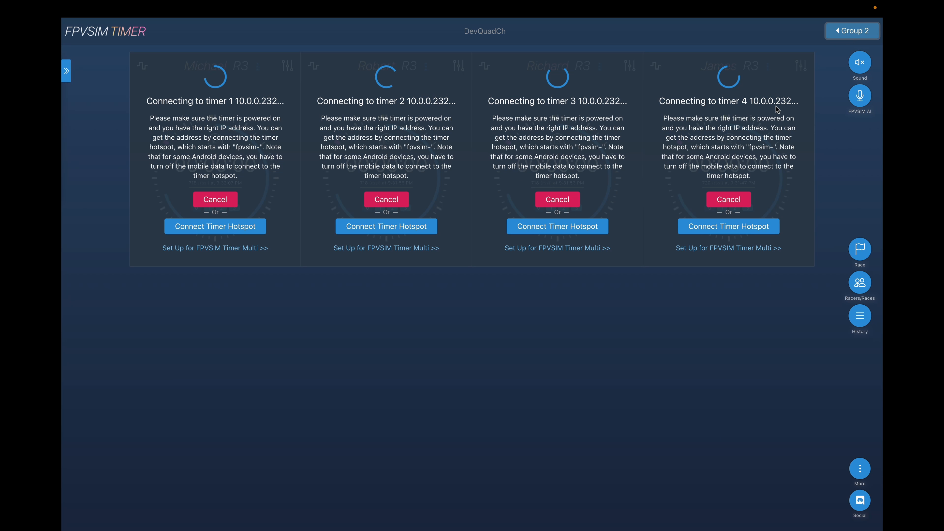
left_click(846, 37)
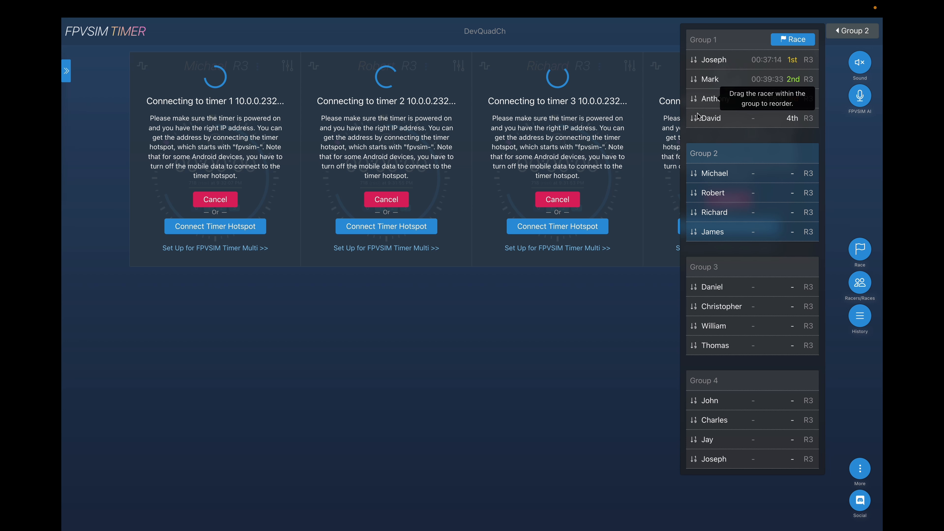
left_click(485, 327)
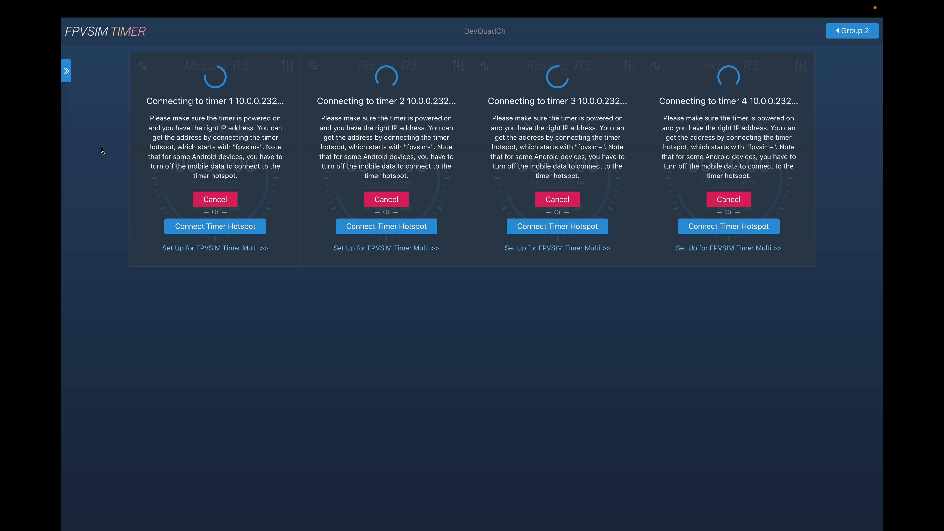
left_click(66, 71)
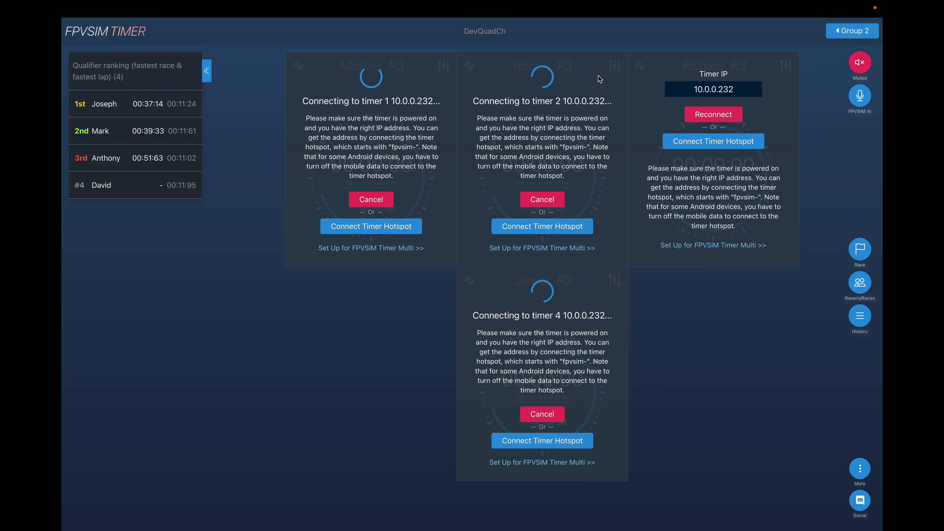
left_click(209, 72)
left_click(839, 34)
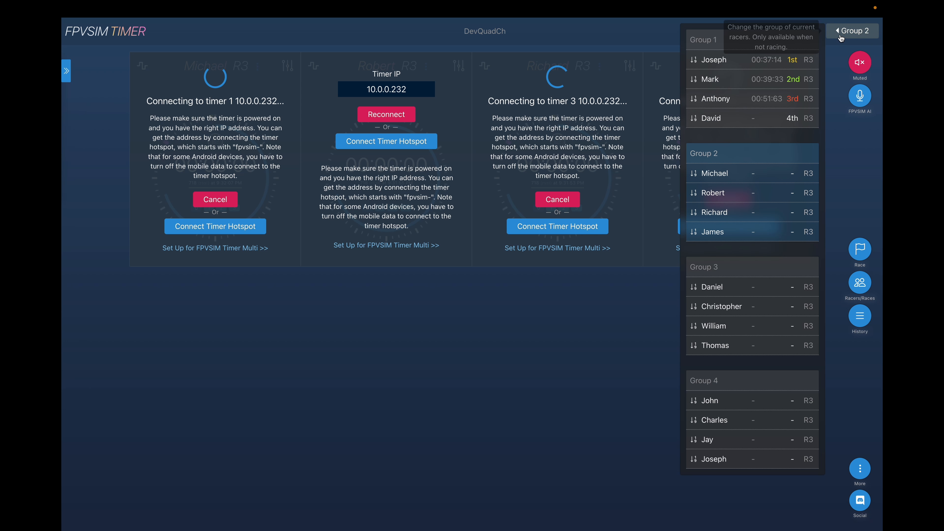
mouse_move(794, 160)
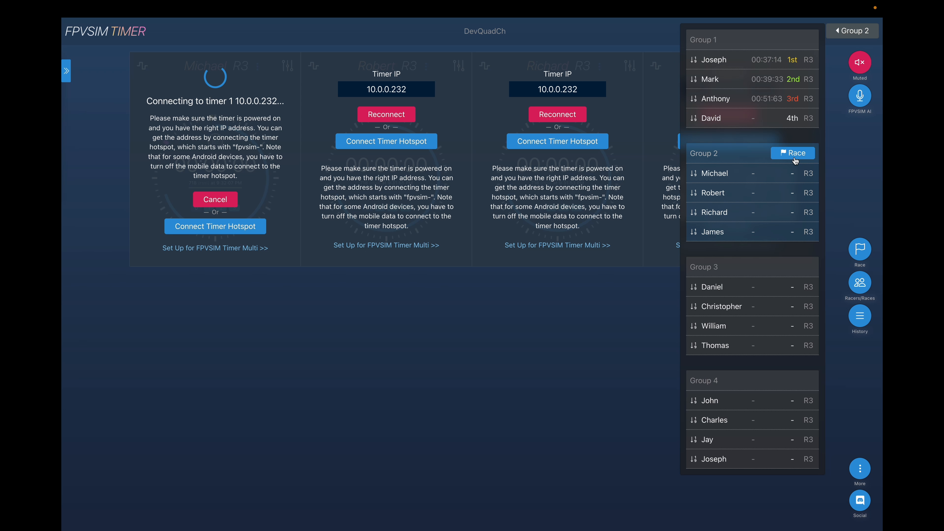
mouse_move(779, 280)
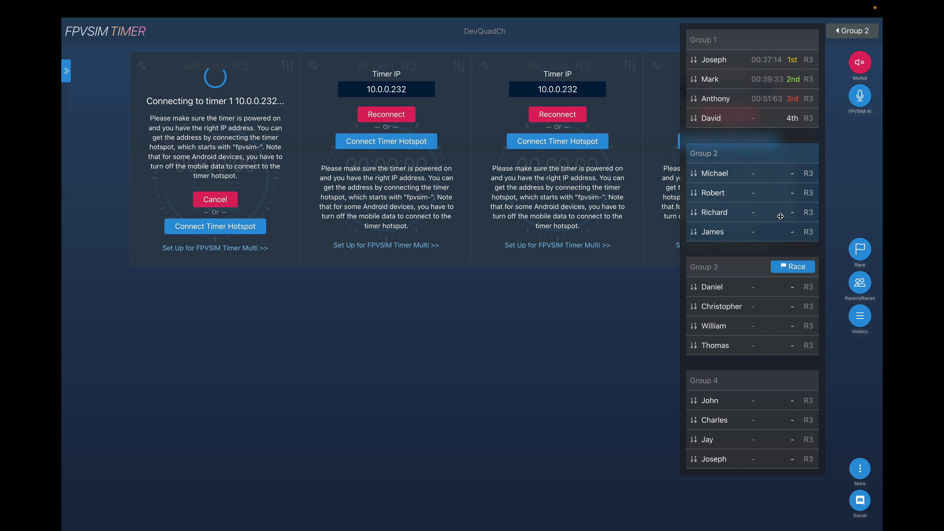
mouse_move(793, 404)
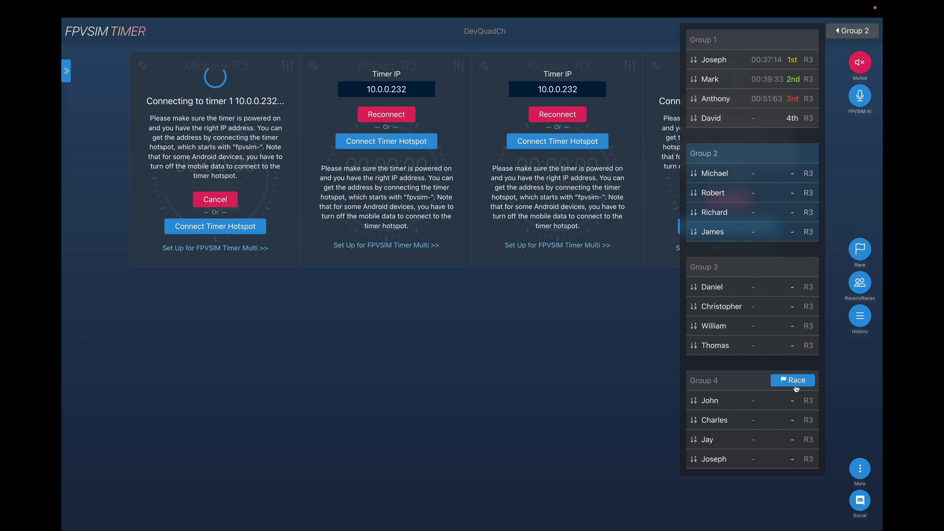
mouse_move(781, 193)
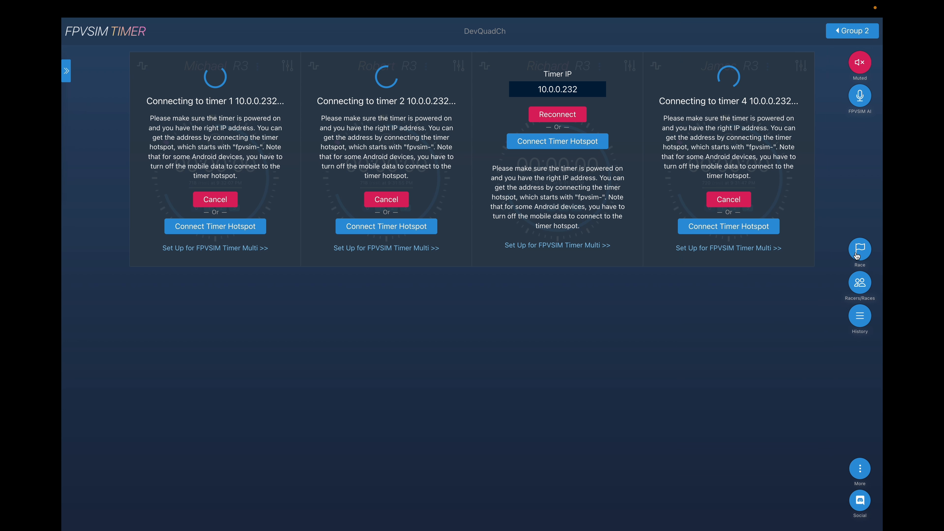
left_click(853, 30)
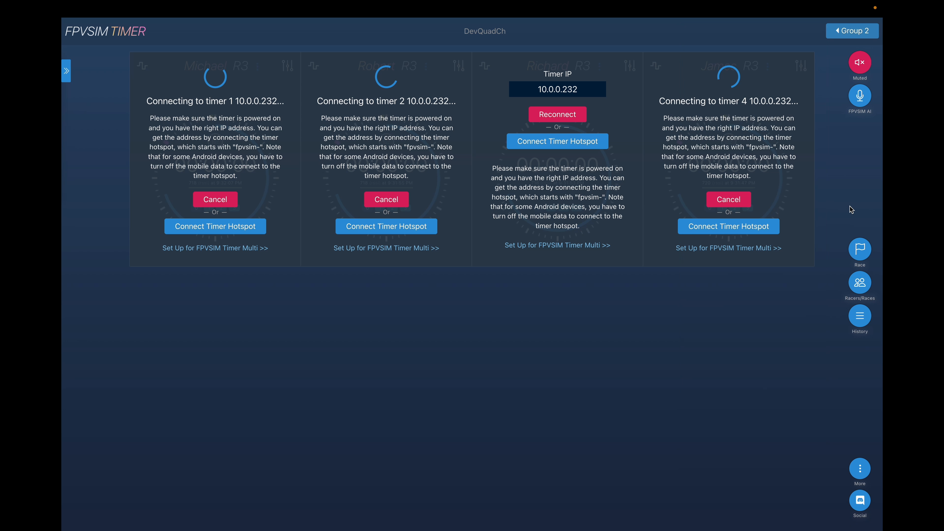
Run the Group 2 qualifier race to its finish and submit its results.
left_click(861, 248)
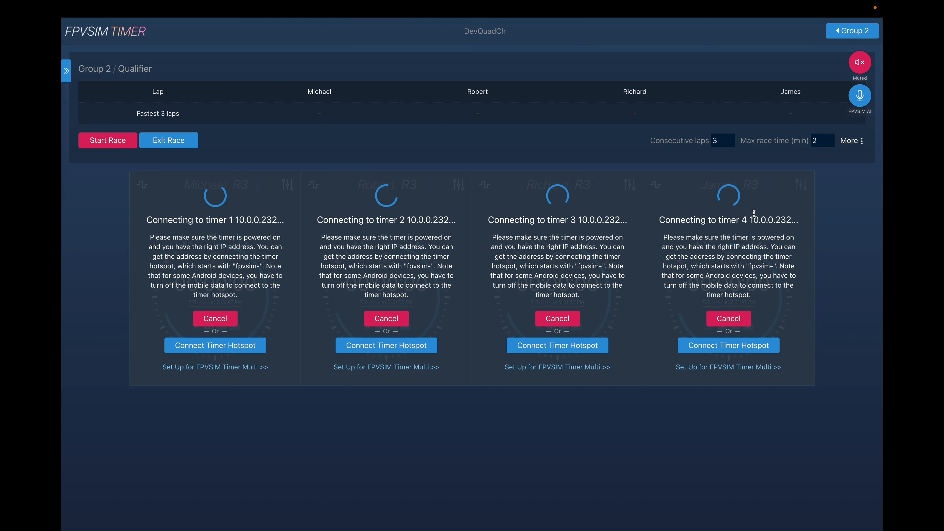
left_click(104, 143)
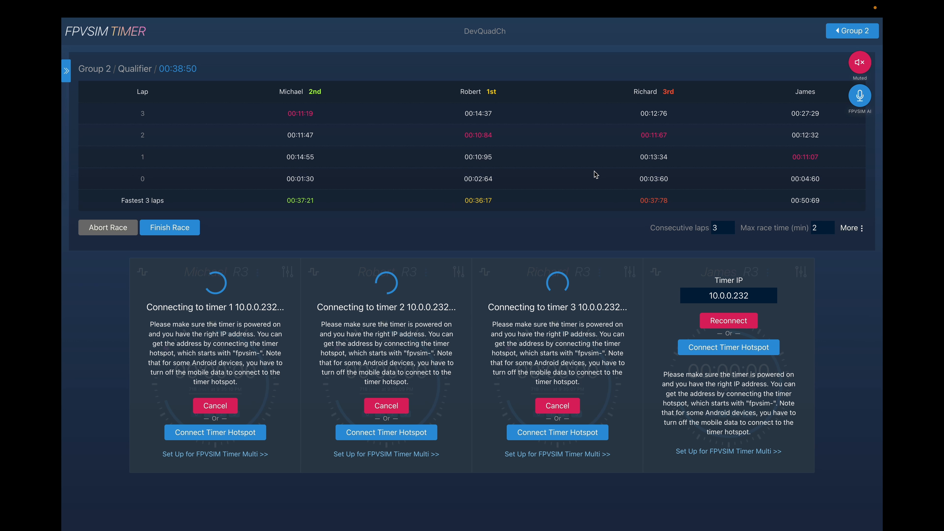
left_click(172, 229)
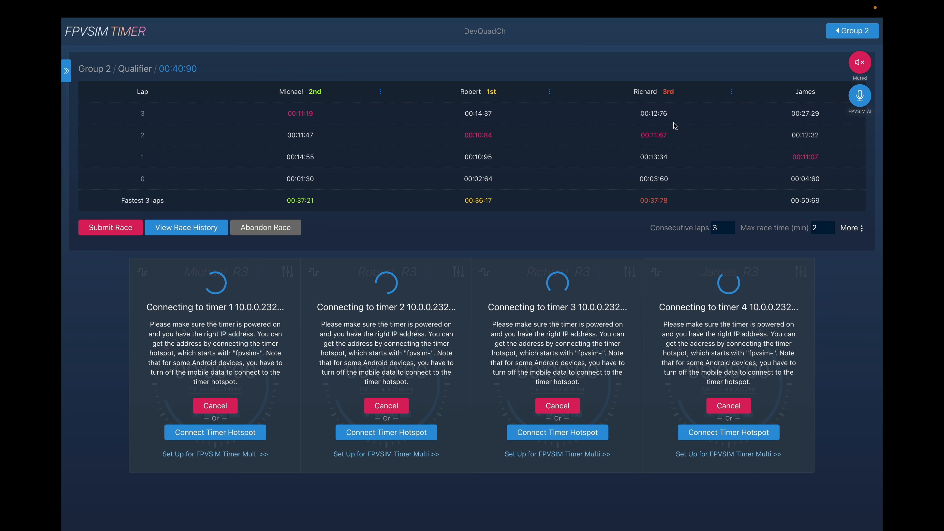
left_click(112, 227)
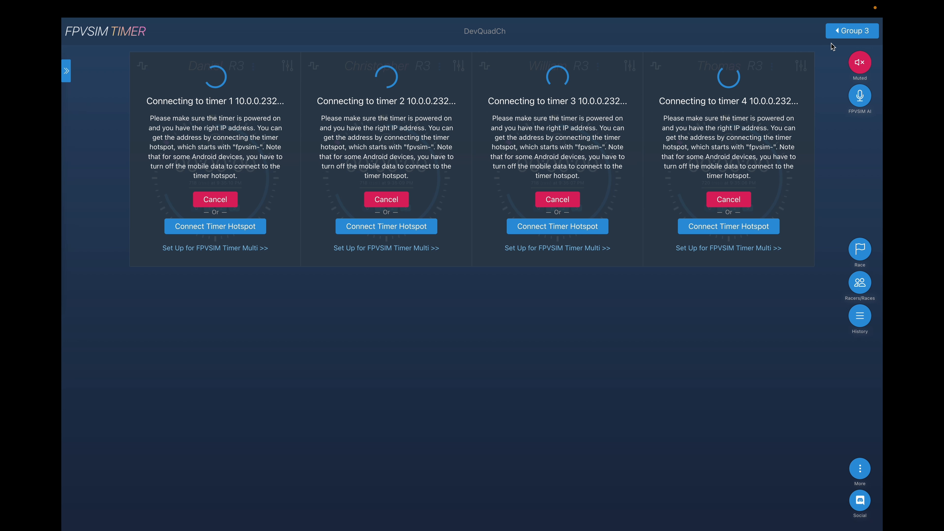
Review the Group 2 placings in the group list and the qualifier ranking.
left_click(841, 36)
mouse_move(756, 190)
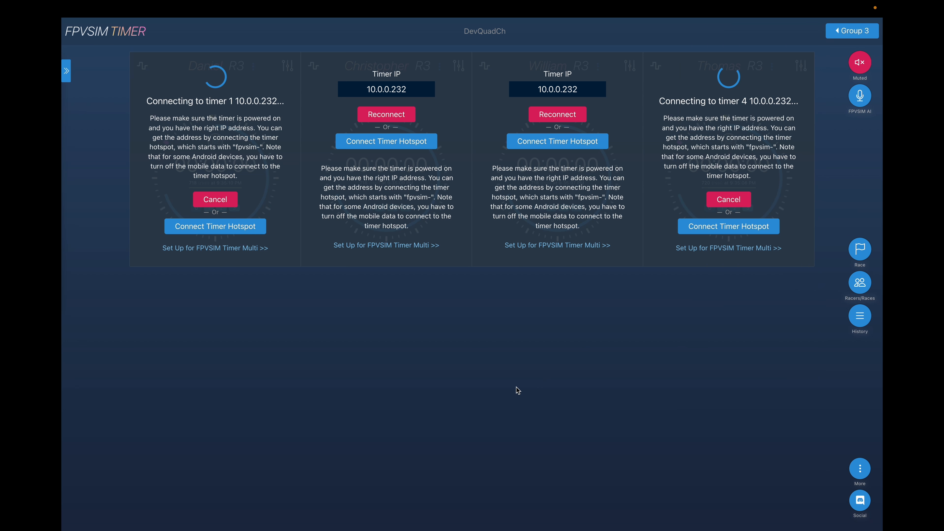
left_click(66, 73)
Build a new single elimination race with four racers per group, overriding the current qualifier groups.
left_click(859, 283)
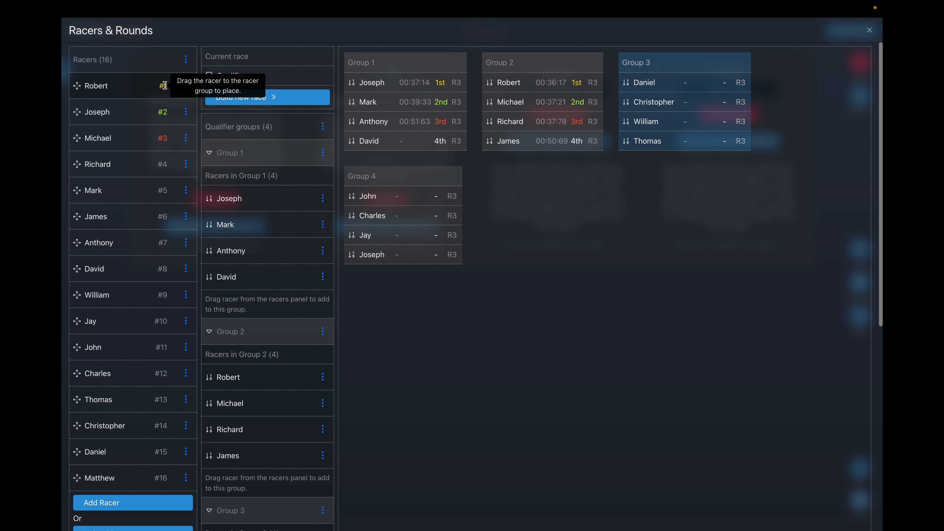
left_click(293, 97)
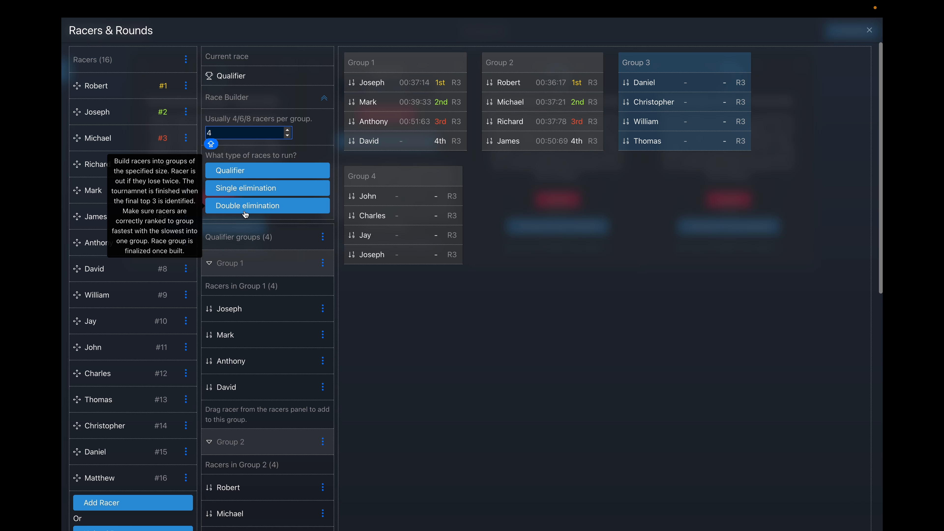
left_click(264, 192)
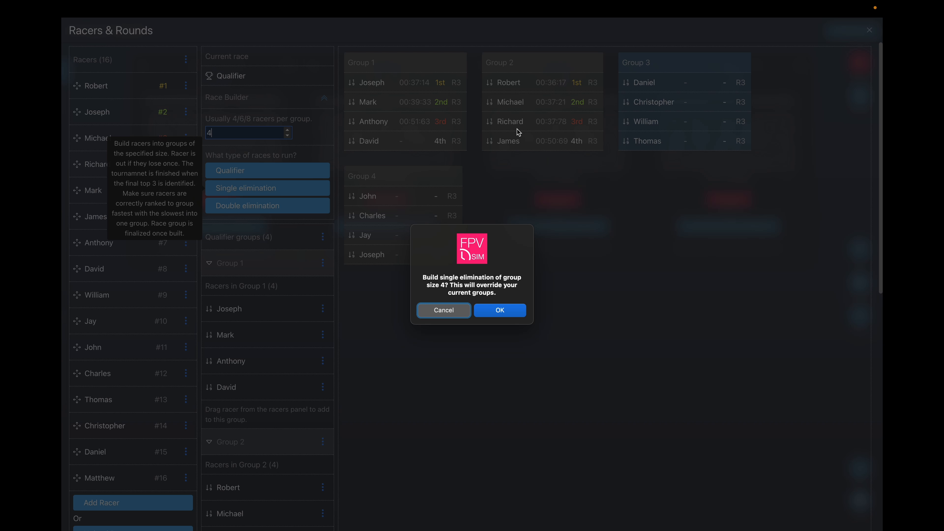
left_click(499, 310)
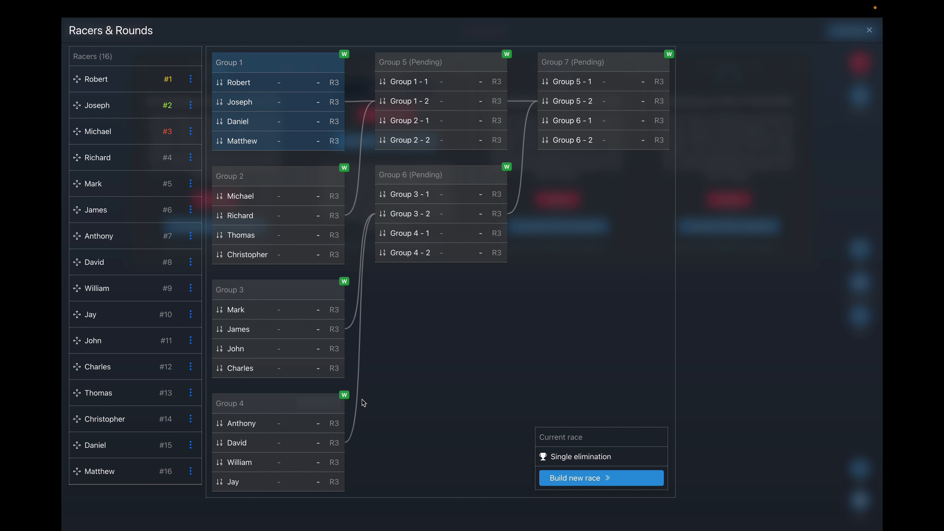
Open the Group 1 single elimination race, run it through all three laps and submit the results.
mouse_move(308, 112)
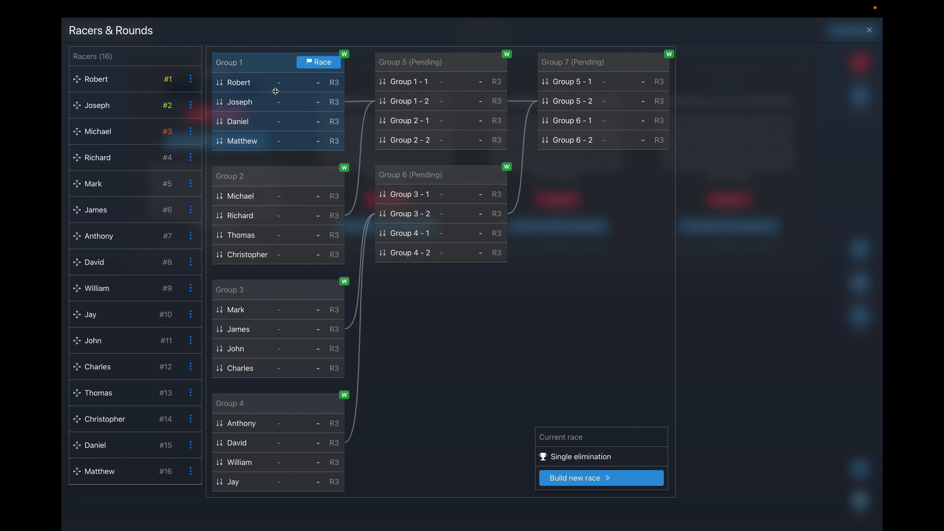
mouse_move(262, 193)
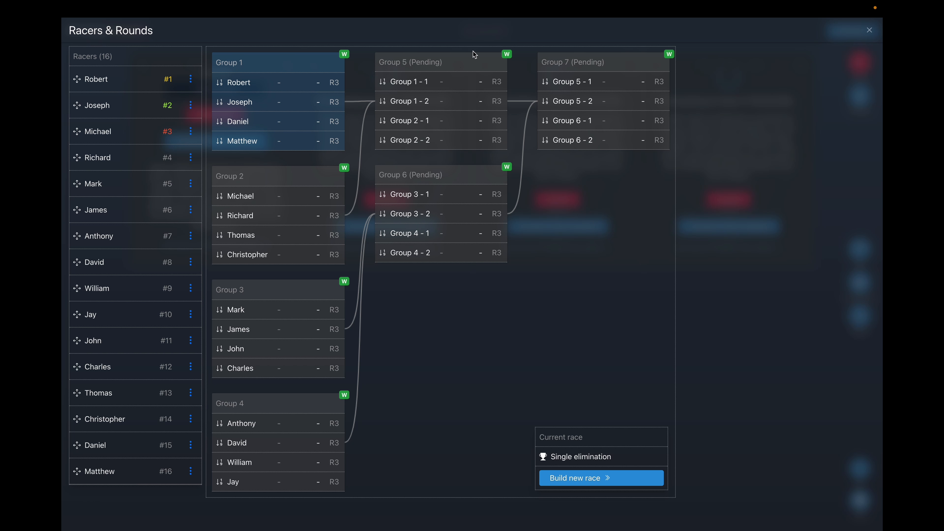
mouse_move(319, 68)
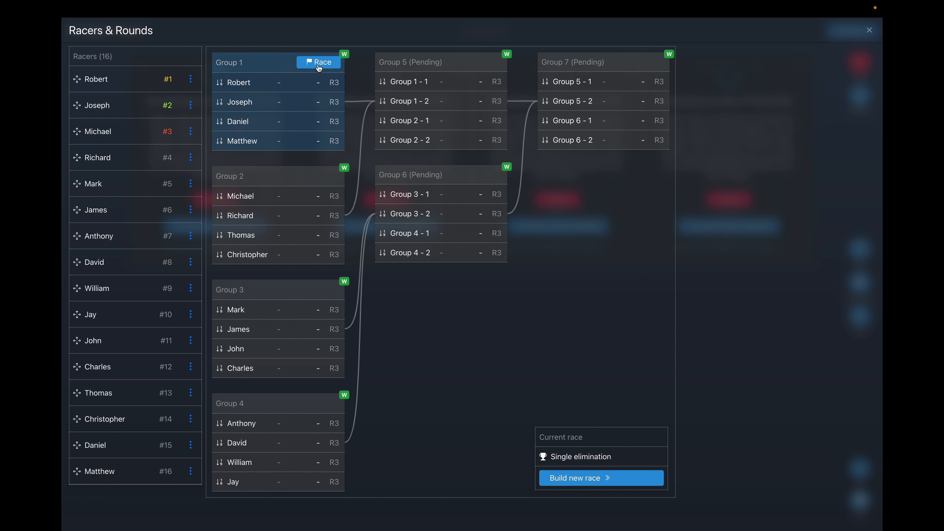
left_click(319, 63)
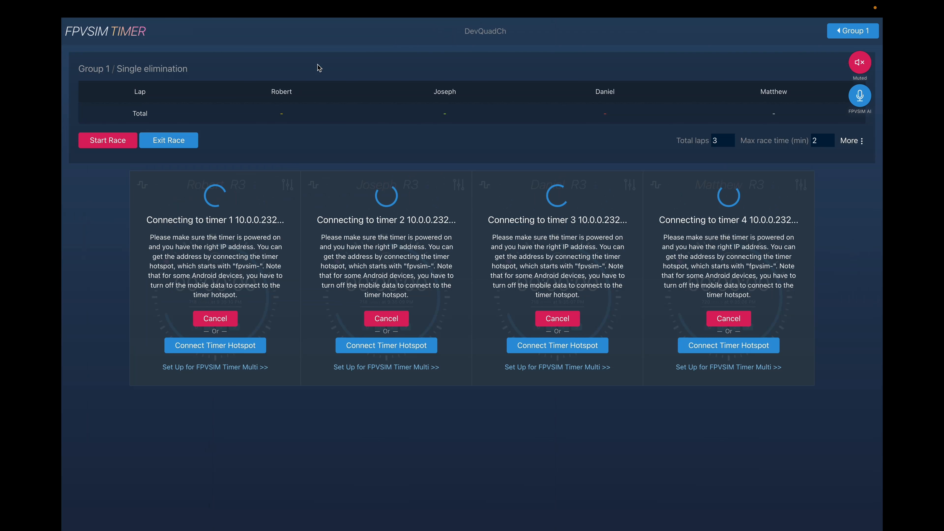
left_click(106, 143)
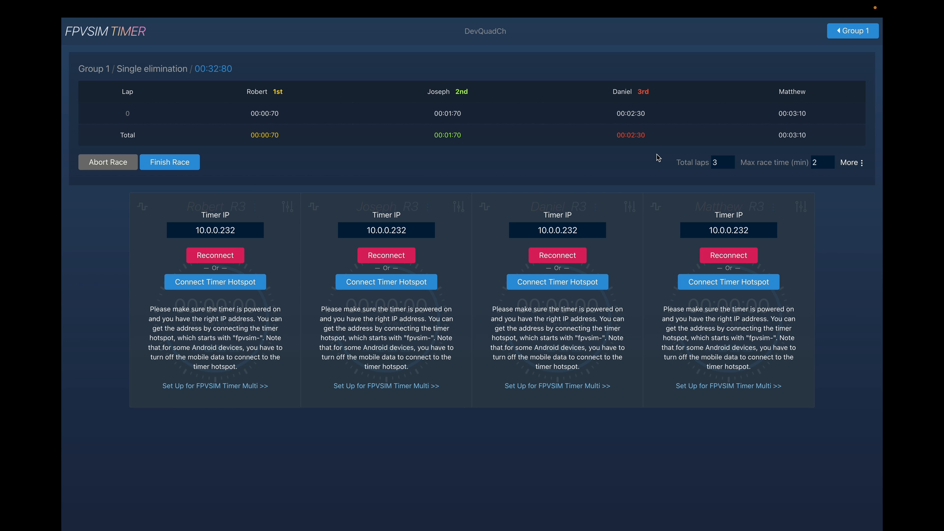
mouse_move(681, 162)
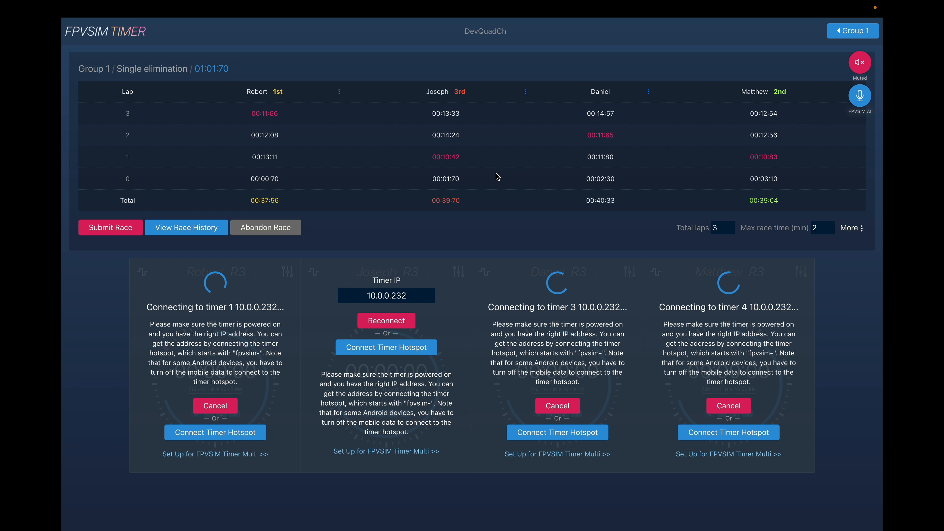
left_click(112, 228)
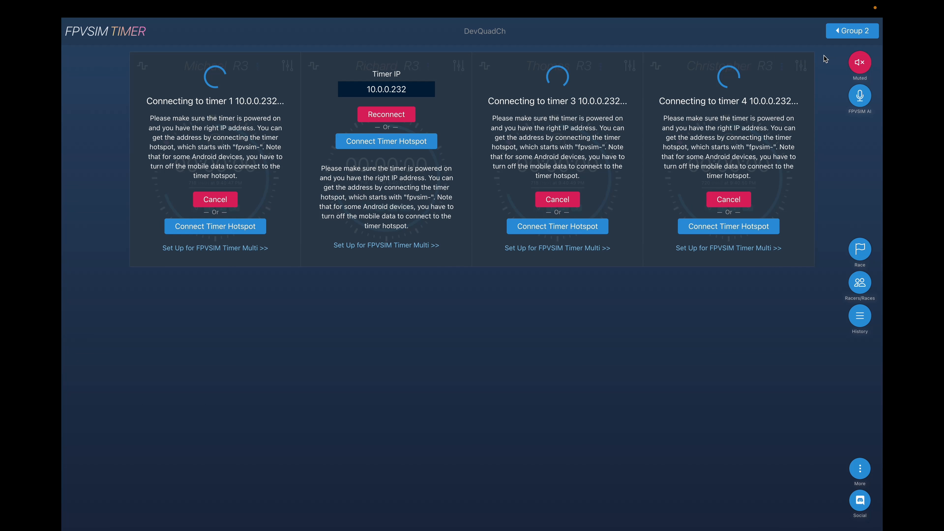
Open the Group 2 single elimination race from the bracket, start it, finish it early and submit the results.
left_click(855, 31)
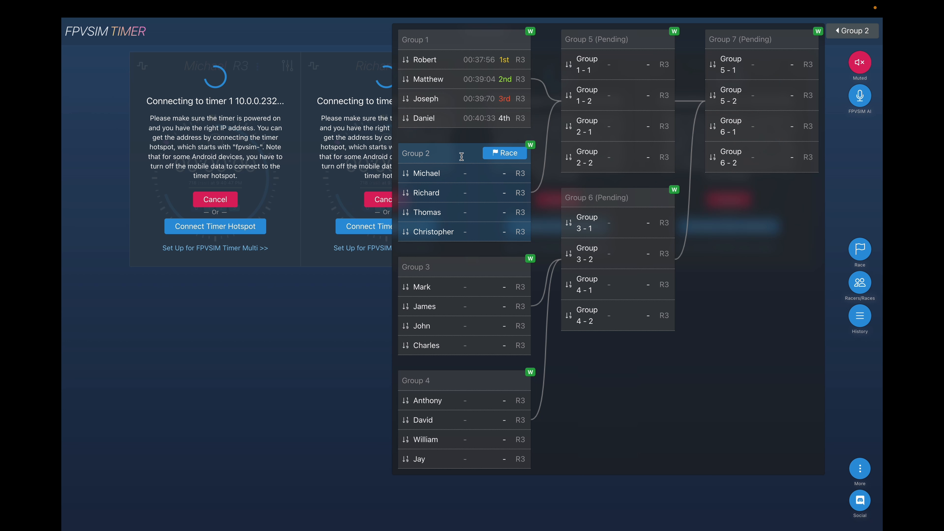
left_click(493, 156)
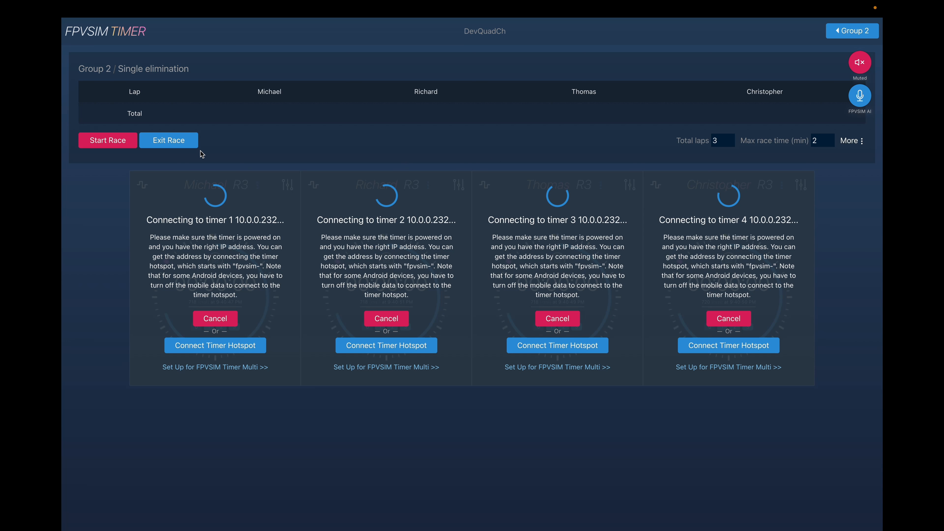
left_click(113, 145)
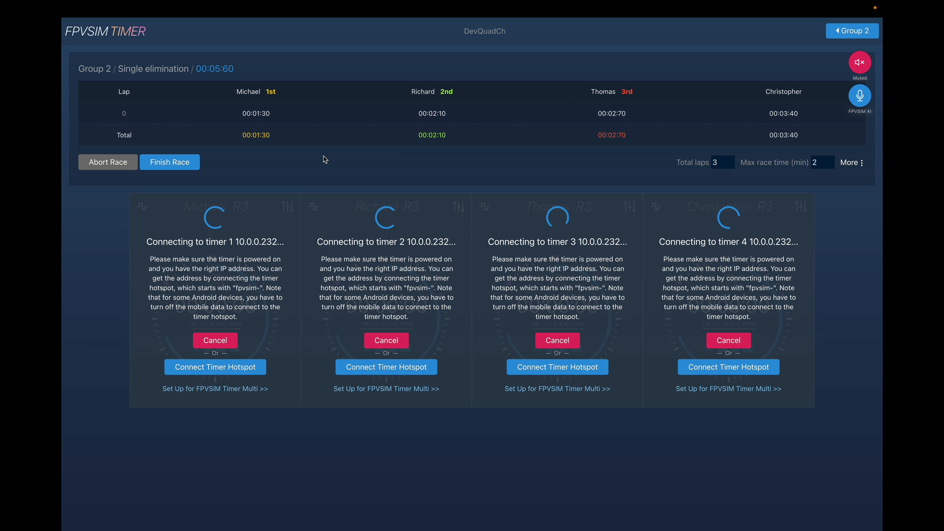
left_click(177, 163)
left_click(118, 163)
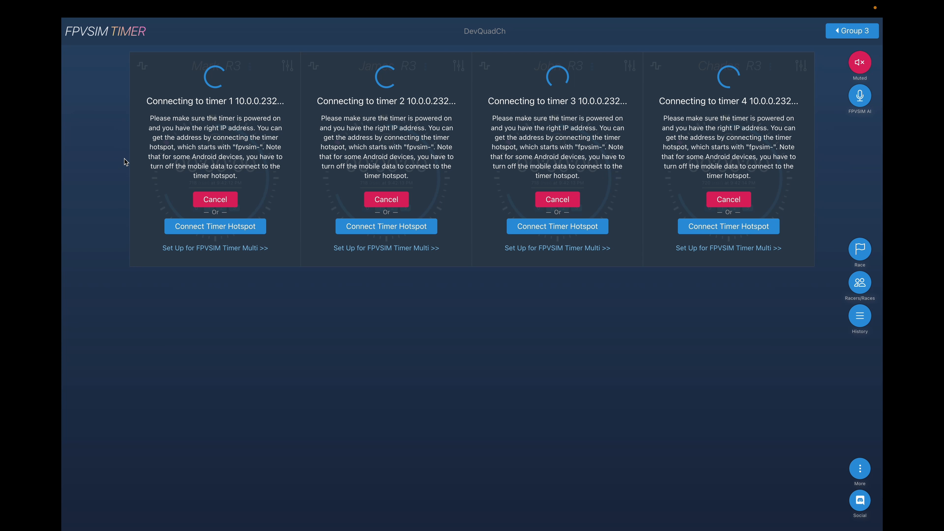
Open the second-round Group 5 race from the bracket, start it, finish it early and submit the results.
left_click(852, 30)
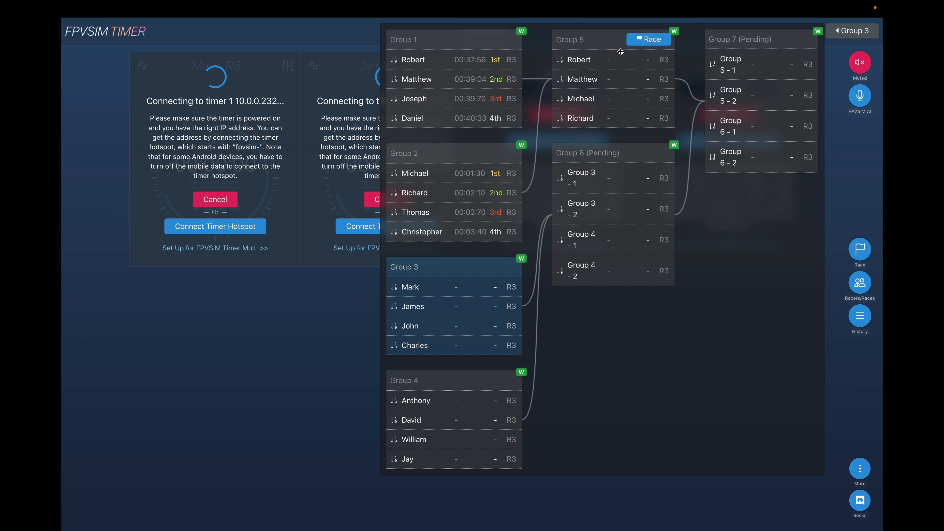
left_click(650, 39)
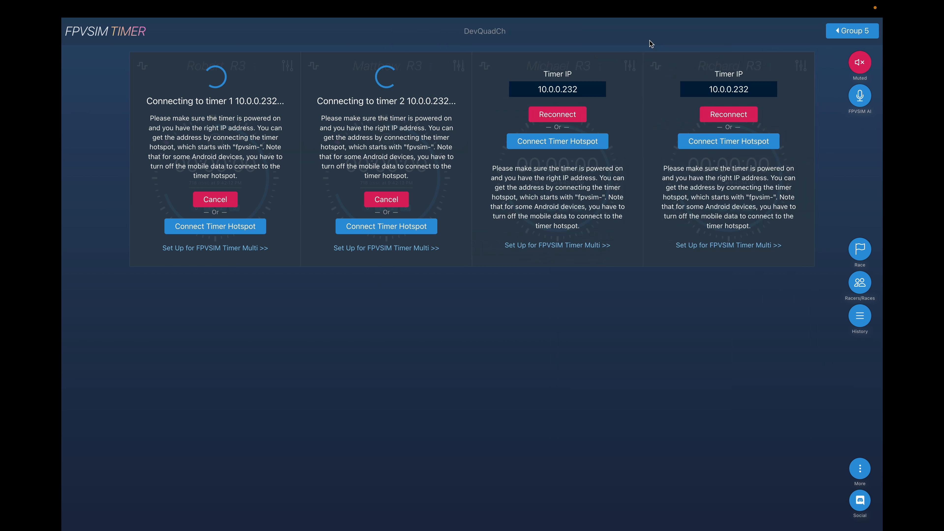
left_click(100, 143)
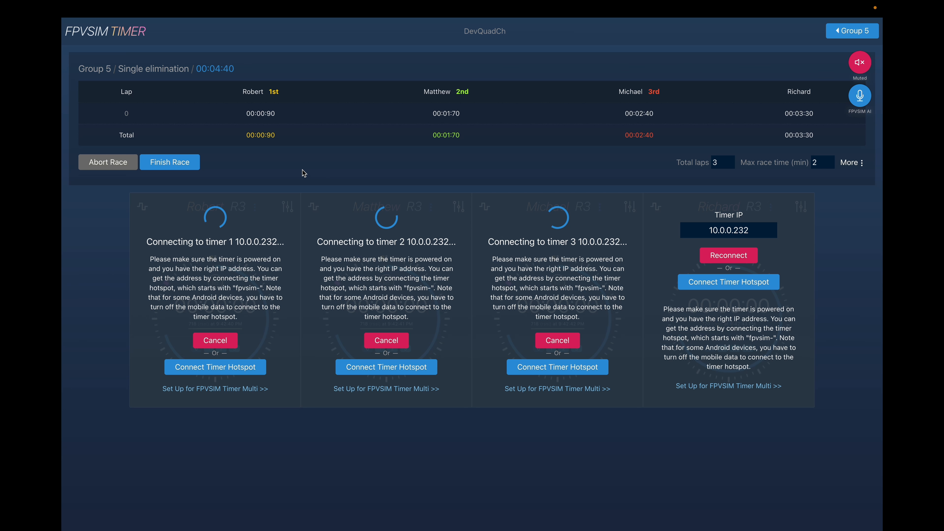
left_click(178, 163)
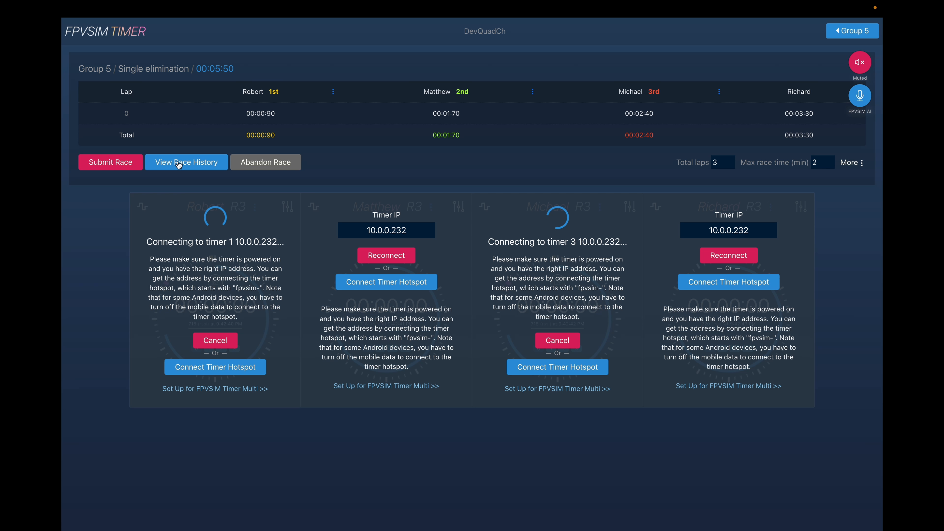
left_click(112, 163)
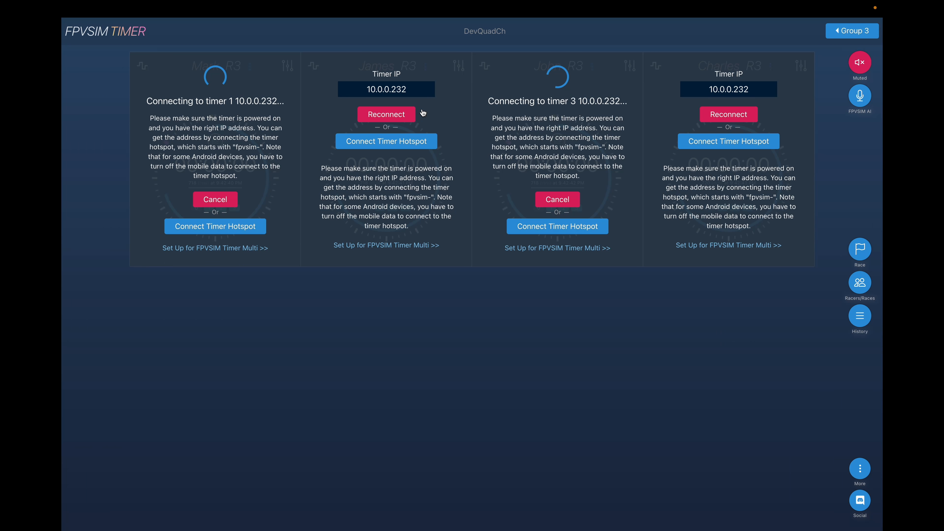
Review the Group 5 placings in the single elimination bracket.
left_click(857, 35)
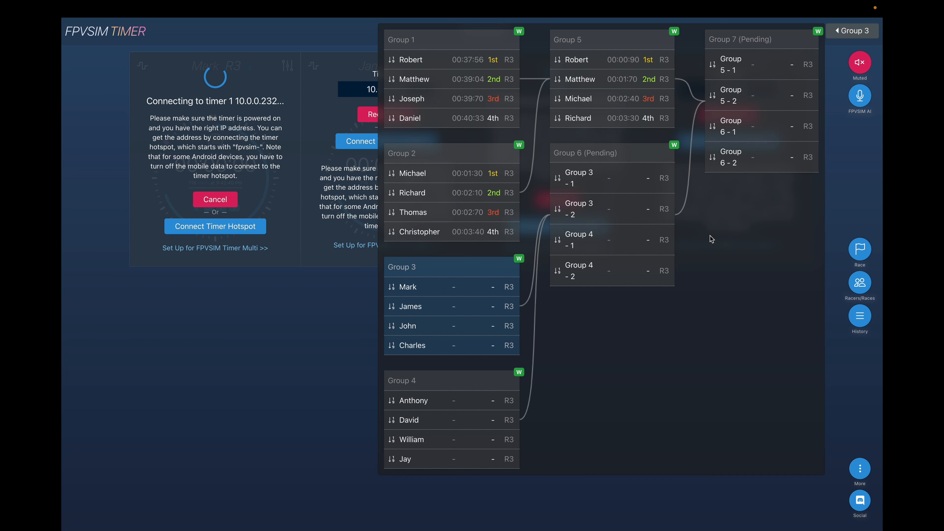
mouse_move(634, 115)
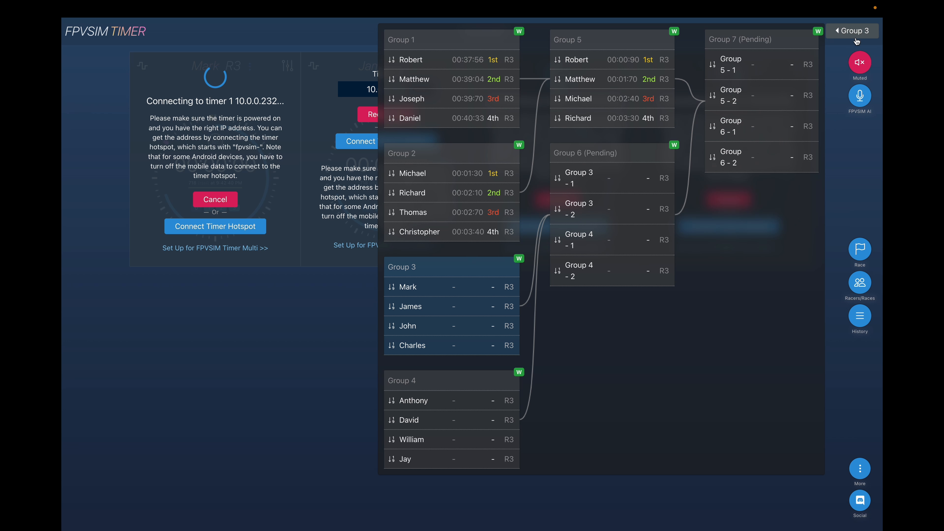
left_click(855, 32)
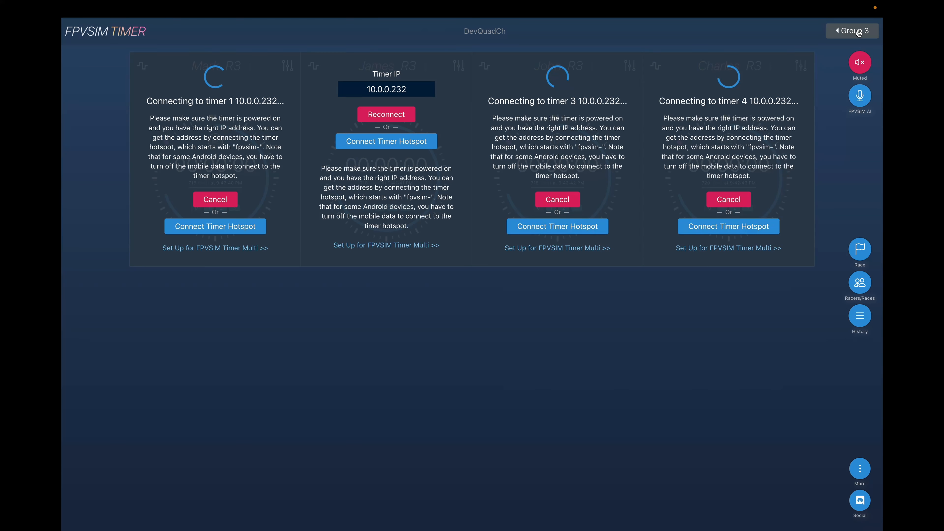
Build a new double elimination race with four racers per group, replacing the single elimination bracket.
left_click(861, 284)
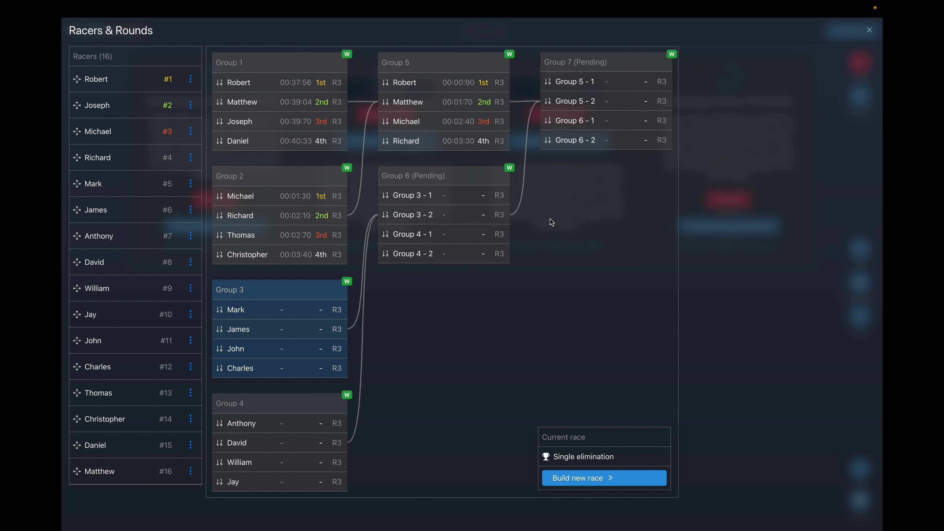
left_click(594, 478)
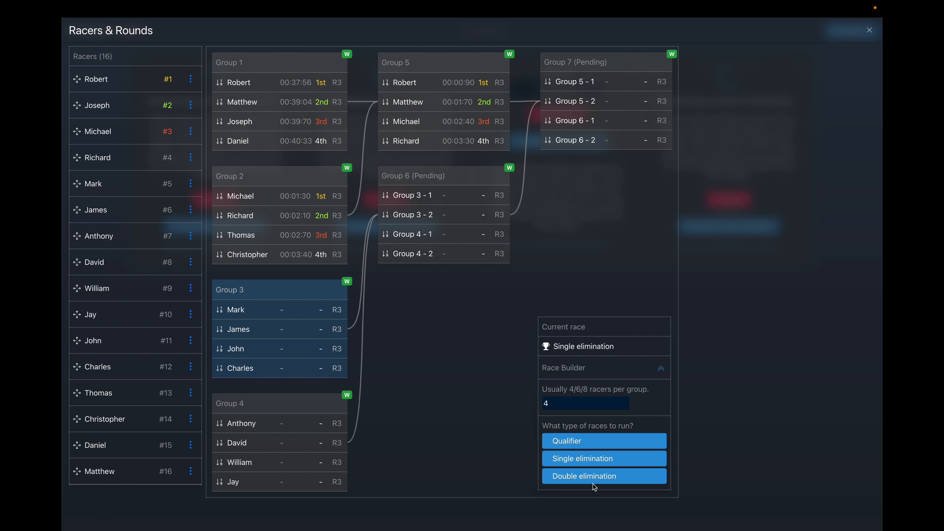
mouse_move(592, 481)
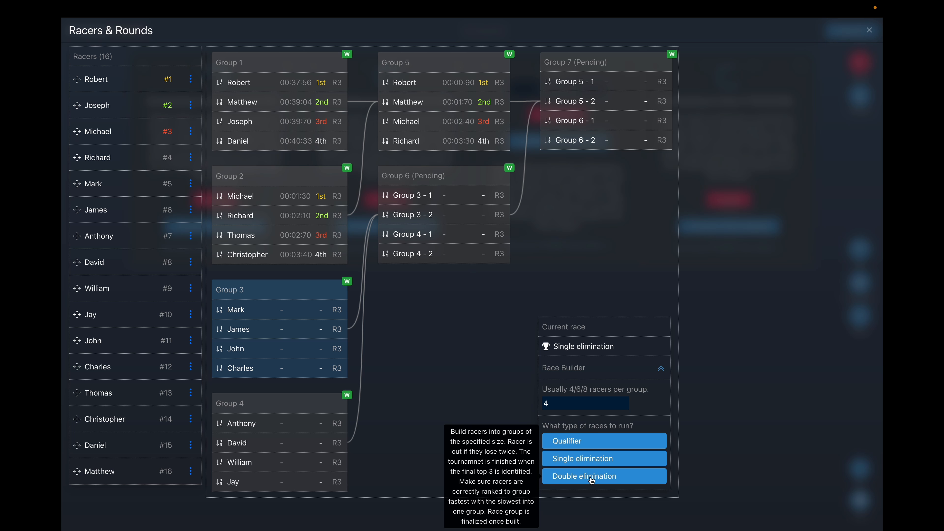
left_click(592, 481)
left_click(503, 312)
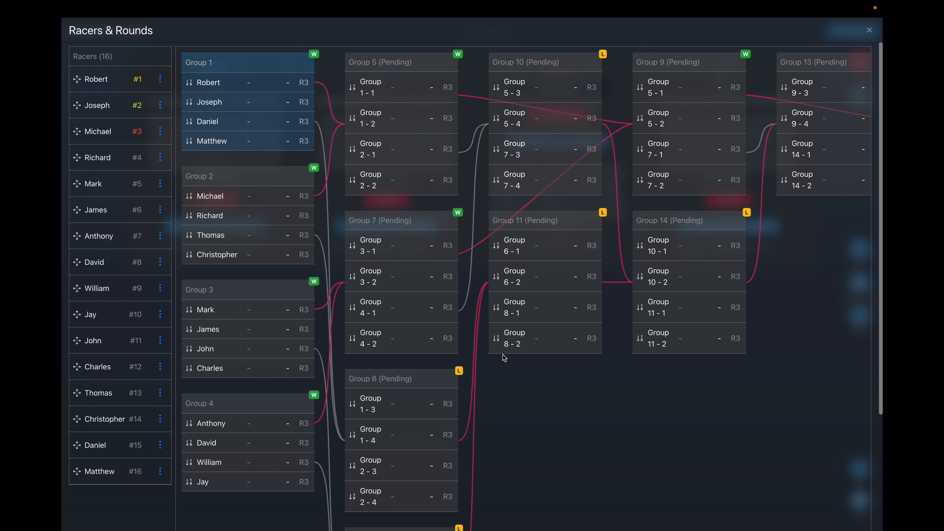
Examine the double elimination bracket, following the winner and loser paths from the first-round groups to the final group.
mouse_move(286, 107)
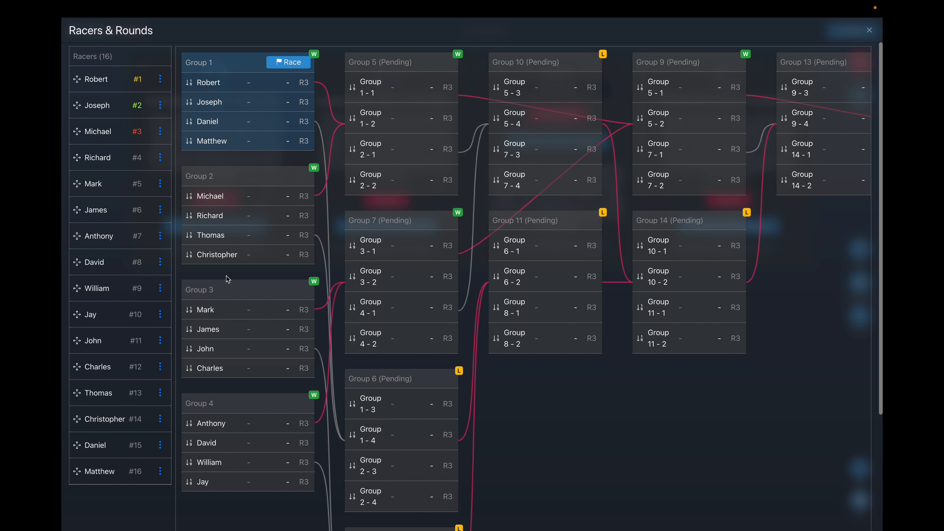
mouse_move(241, 105)
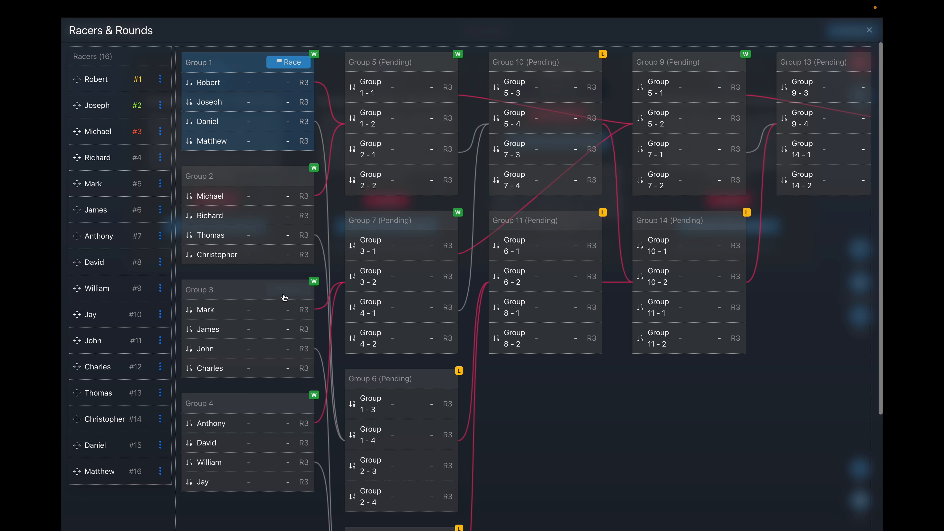
mouse_move(281, 372)
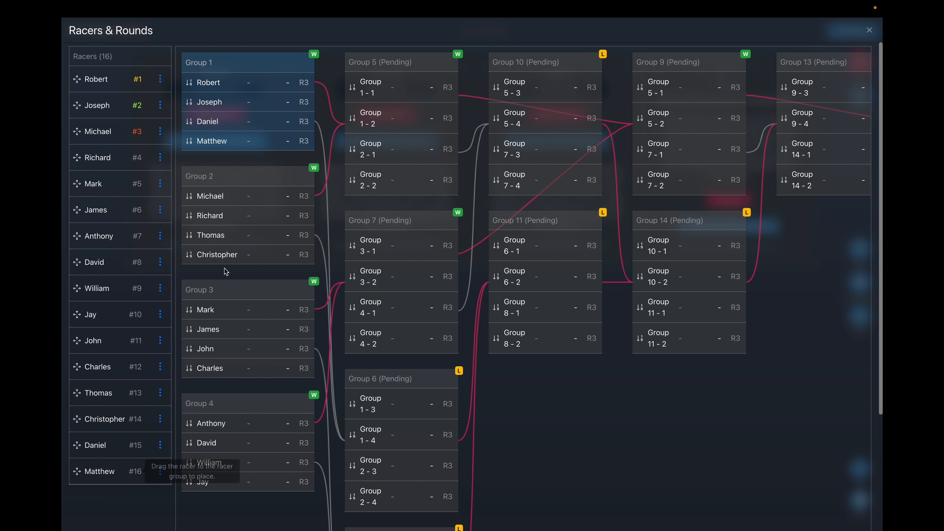
scroll(381, 311, "down", 5)
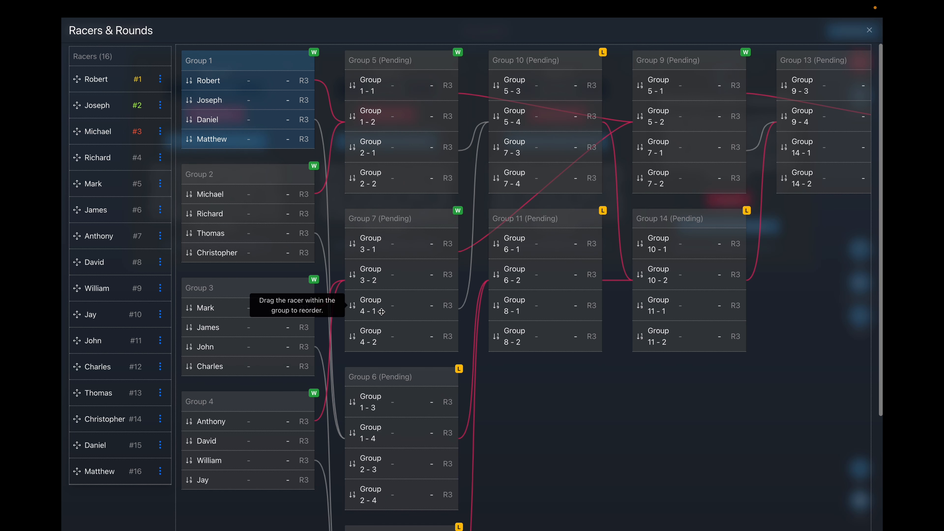
scroll(382, 312, "up", 5)
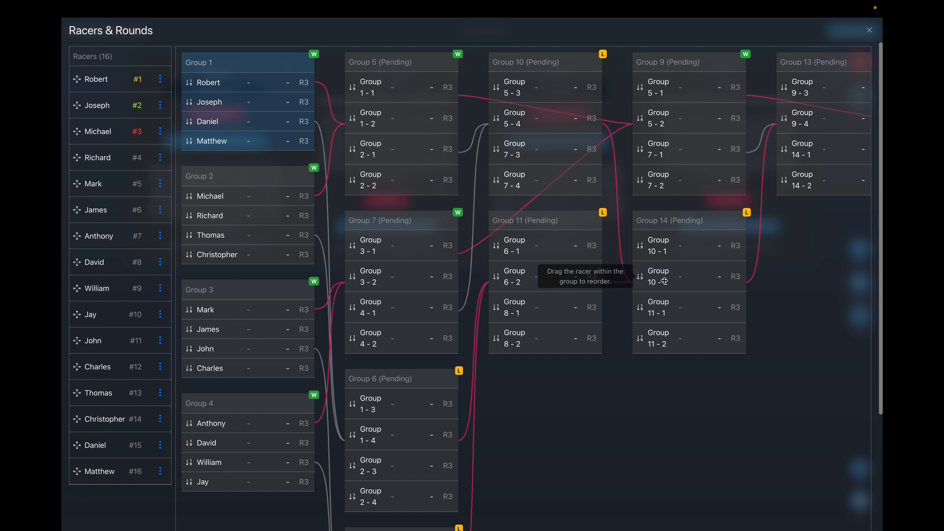
scroll(664, 281, "right", 5)
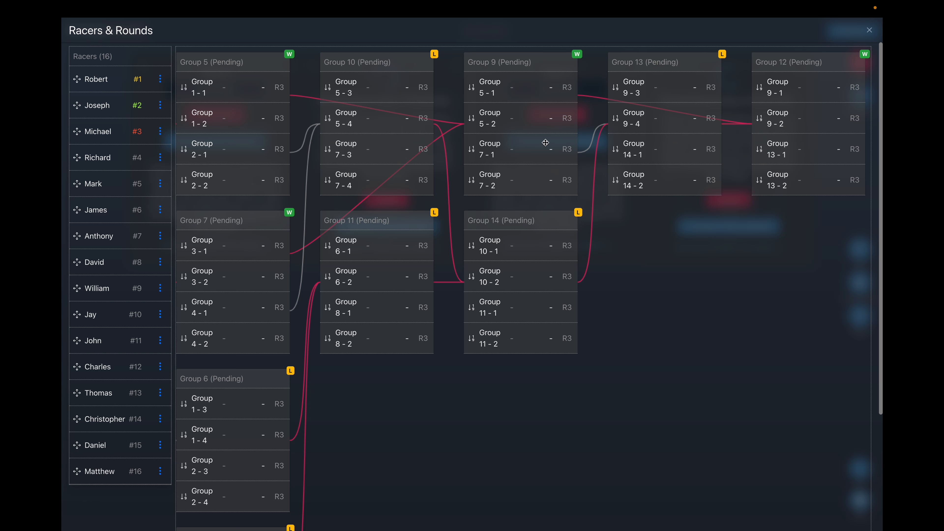
scroll(372, 129, "left", 5)
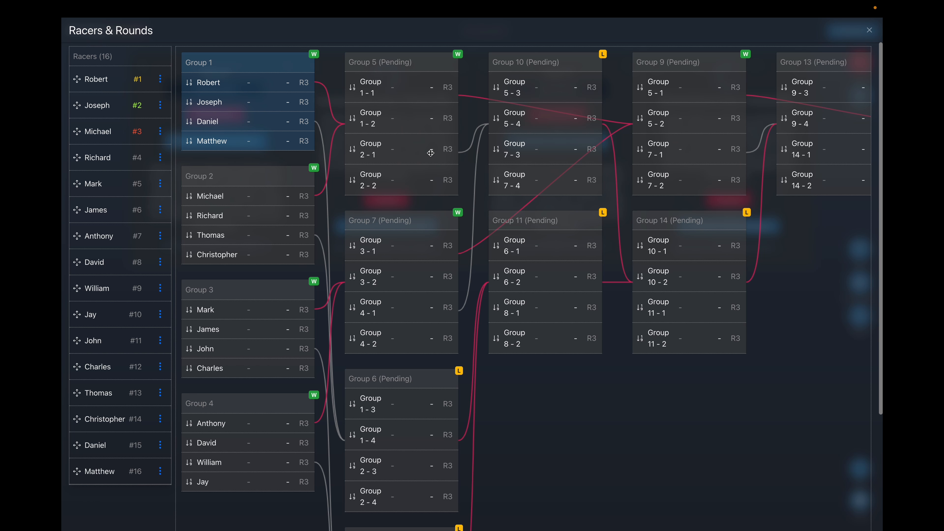
Examine how the first-round groups feed the winner and loser groups of the double elimination bracket.
mouse_move(287, 105)
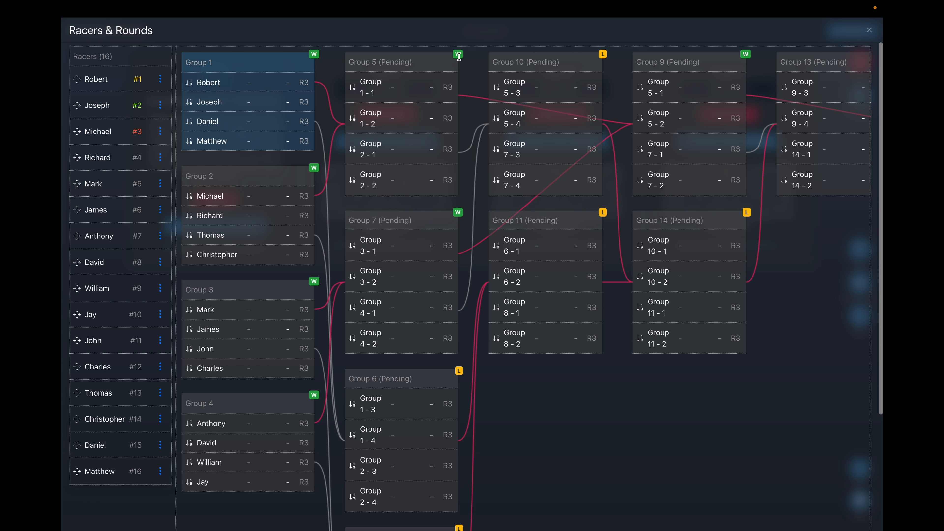
mouse_move(250, 211)
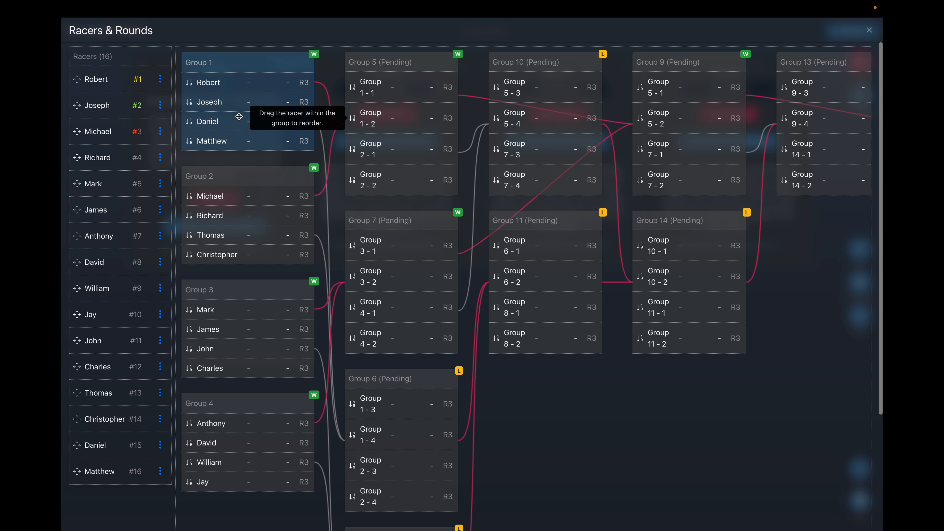
mouse_move(235, 118)
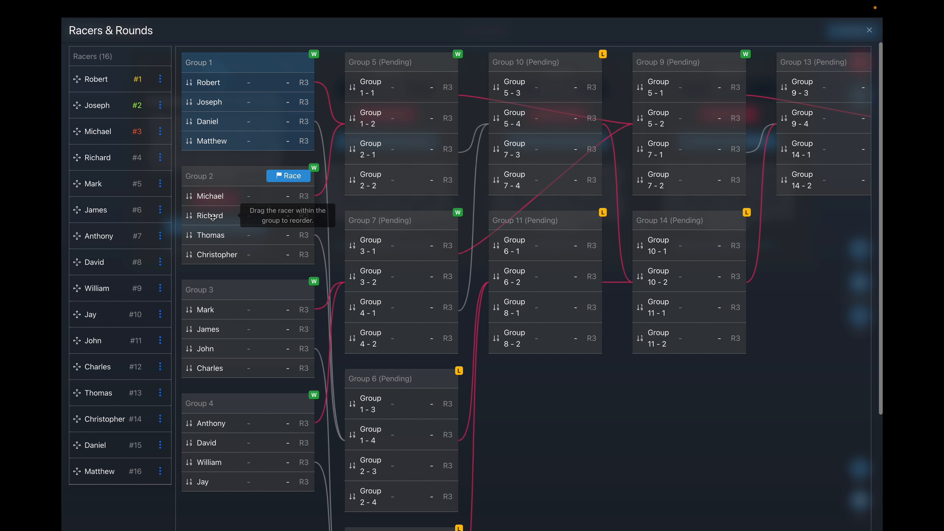
scroll(322, 156, "down", 3)
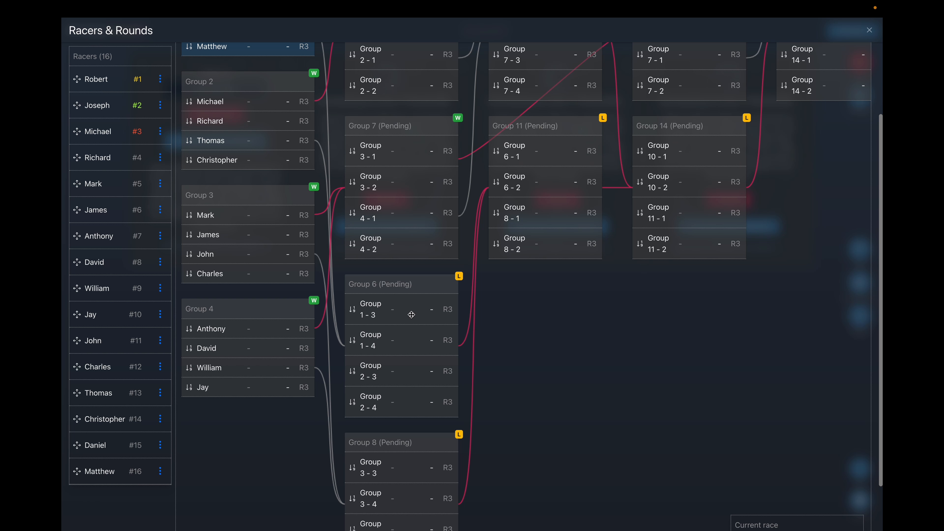
scroll(412, 315, "up", 1)
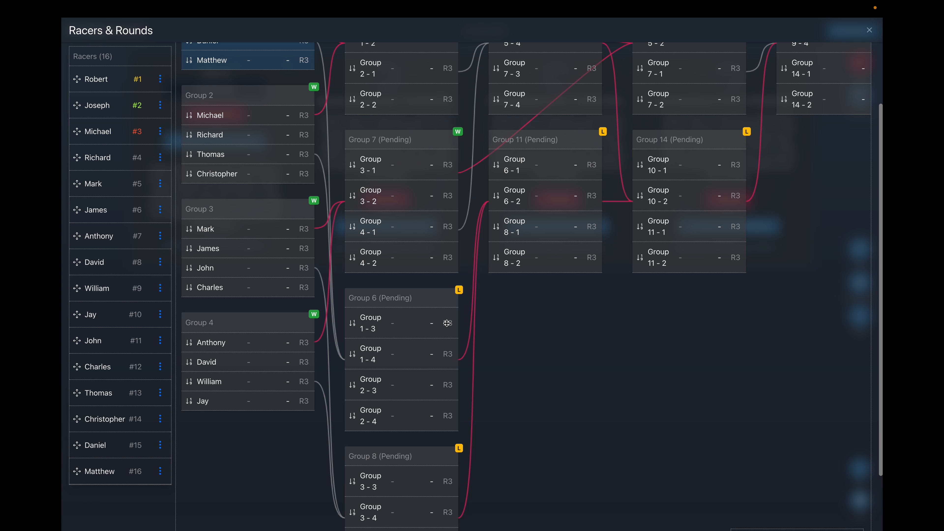
scroll(274, 218, "up", 5)
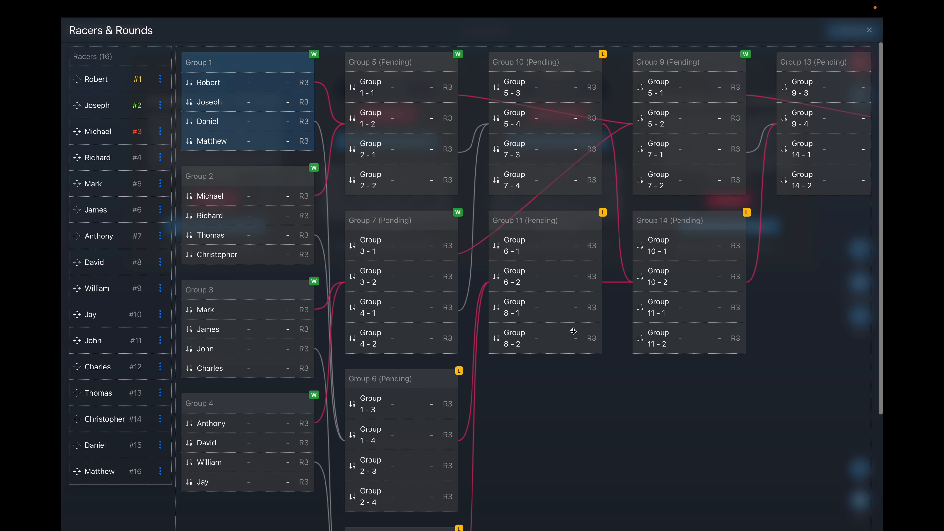
scroll(573, 330, "down", 4)
scroll(438, 245, "up", 4)
Open the Group 1 race of the double elimination bracket, start it, finish it early and submit the results.
mouse_move(314, 85)
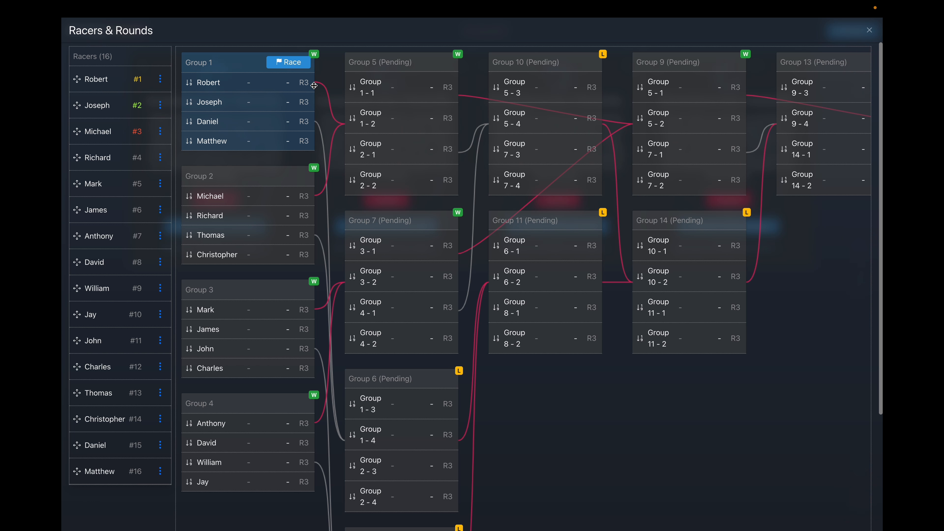
left_click(283, 67)
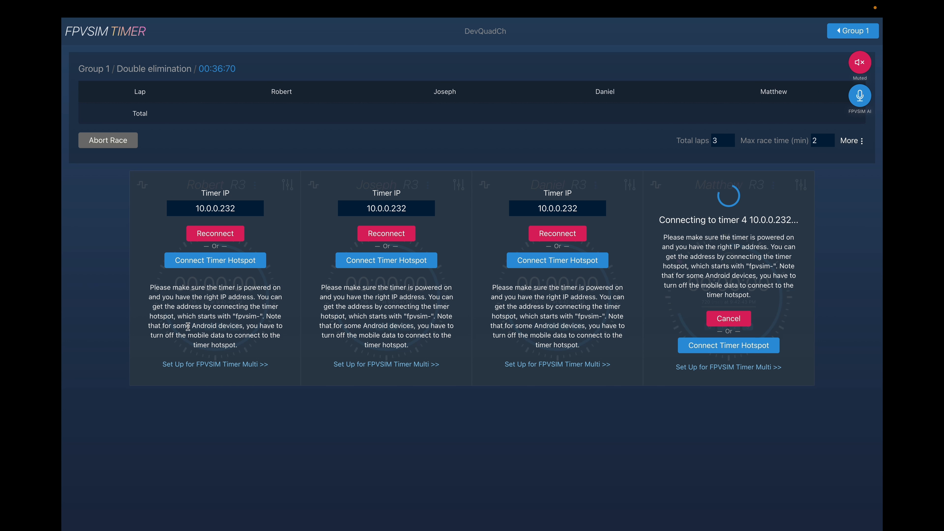
left_click(181, 189)
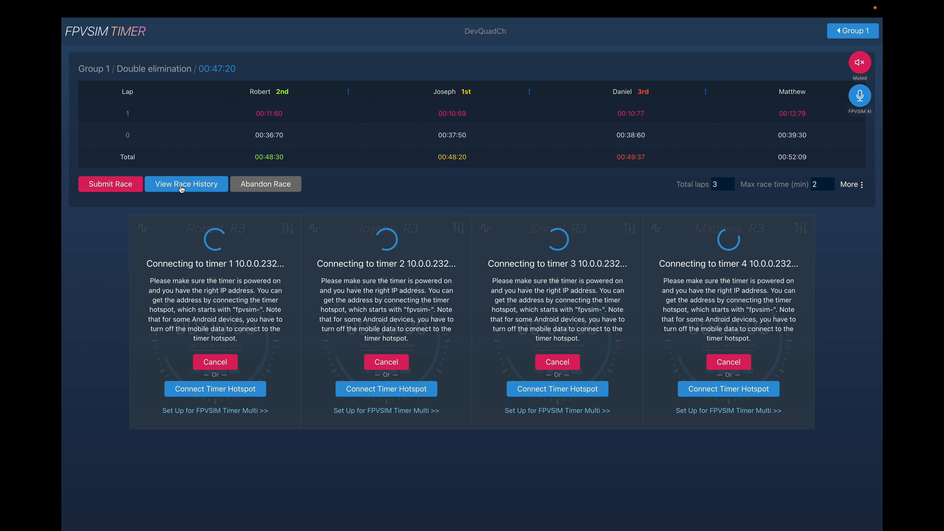
left_click(117, 186)
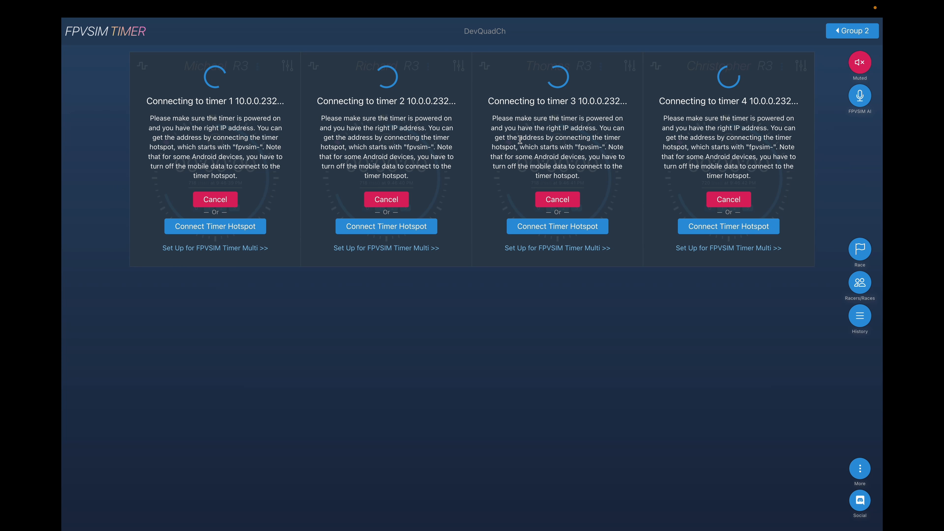
Open the Group 2 race from the double elimination bracket, start it, finish it early and submit the results.
left_click(848, 35)
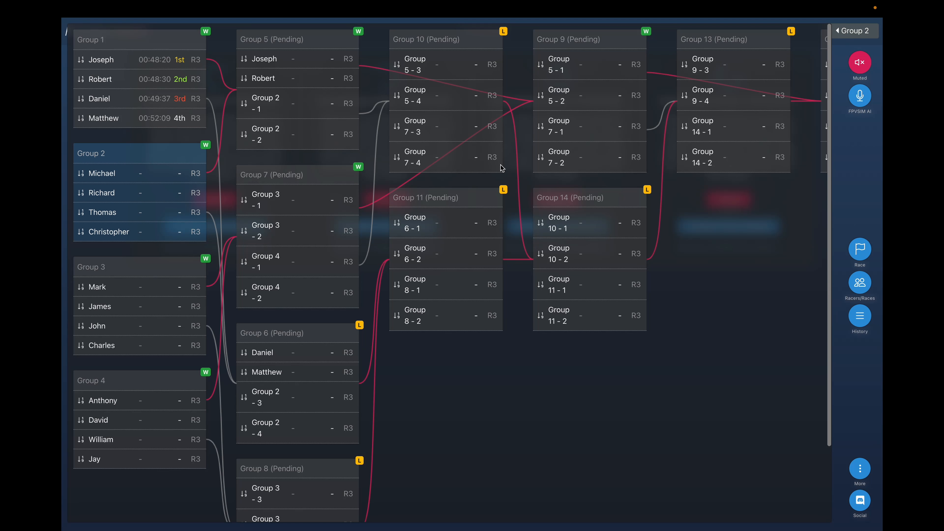
mouse_move(127, 94)
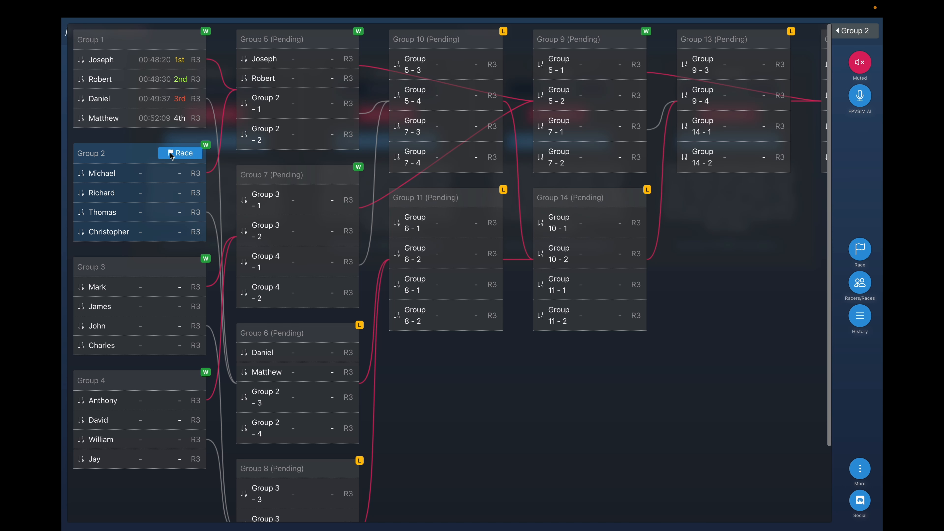
left_click(180, 153)
left_click(131, 135)
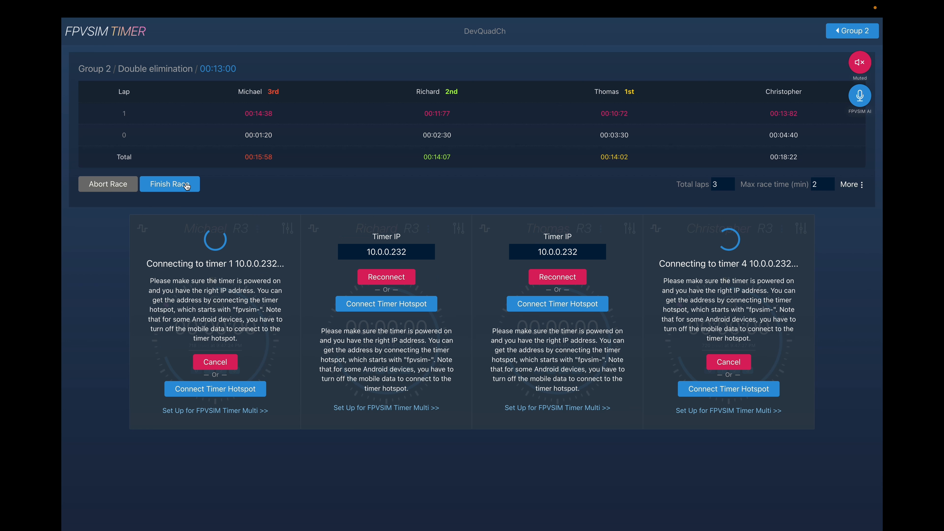
left_click(175, 183)
left_click(121, 187)
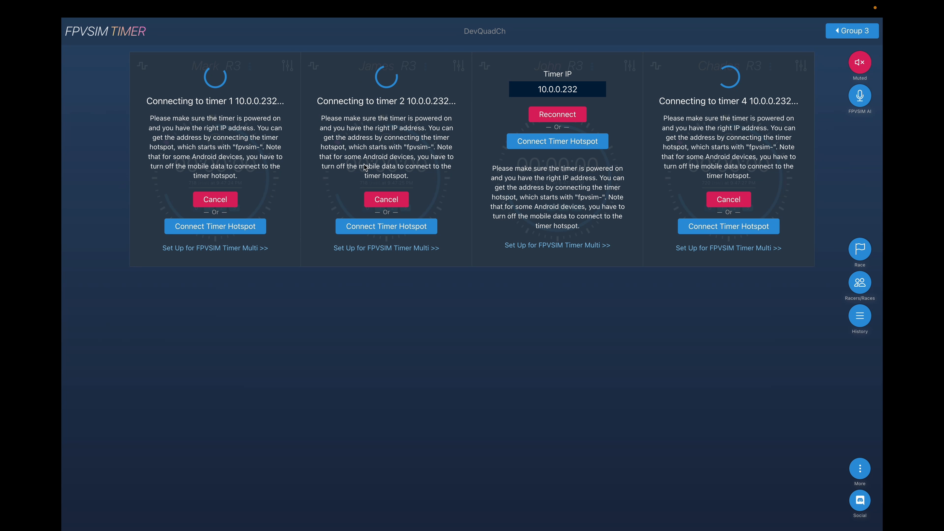
Review the Group 1 and Group 2 placings and where their racers advance across the bracket up to Group 12.
left_click(850, 33)
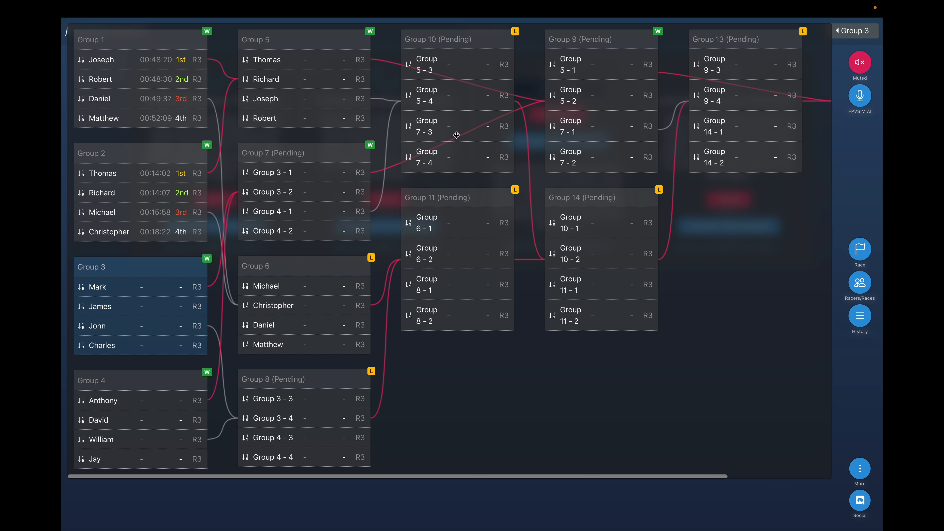
mouse_move(167, 195)
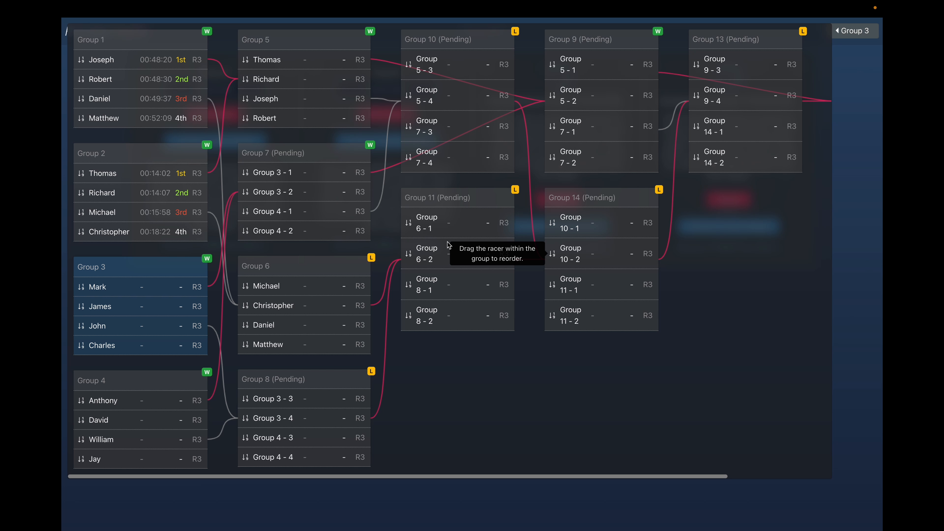
scroll(449, 355, "right", 3)
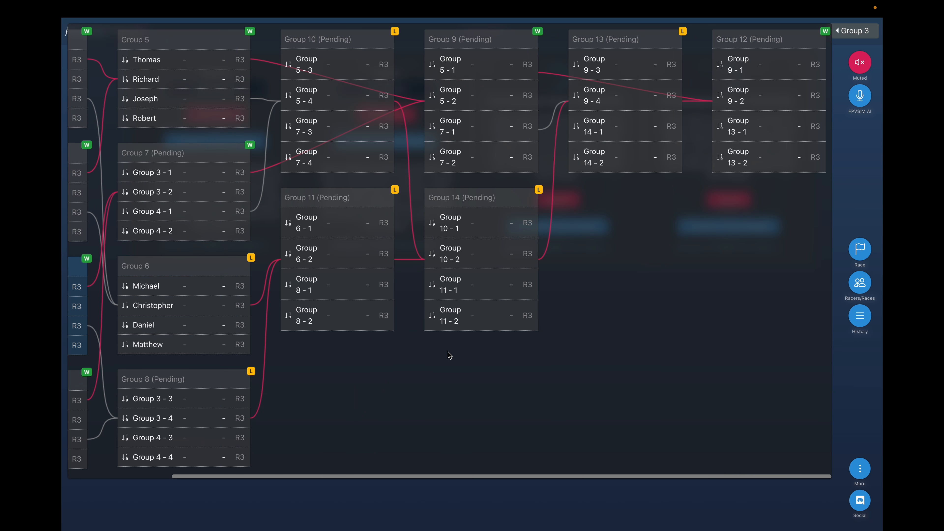
scroll(450, 356, "left", 3)
scroll(450, 356, "right", 3)
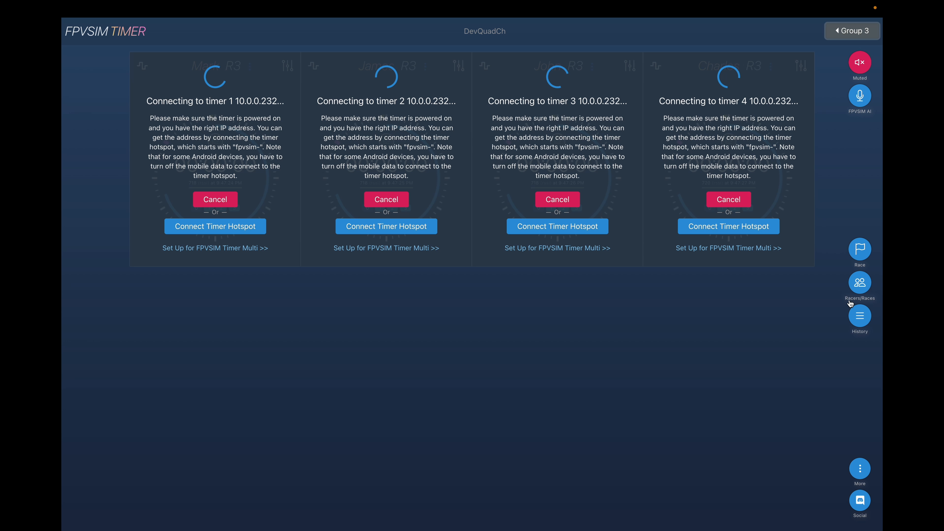
Review the lap times in the race history and view the trend analysis of Race 19.
left_click(861, 317)
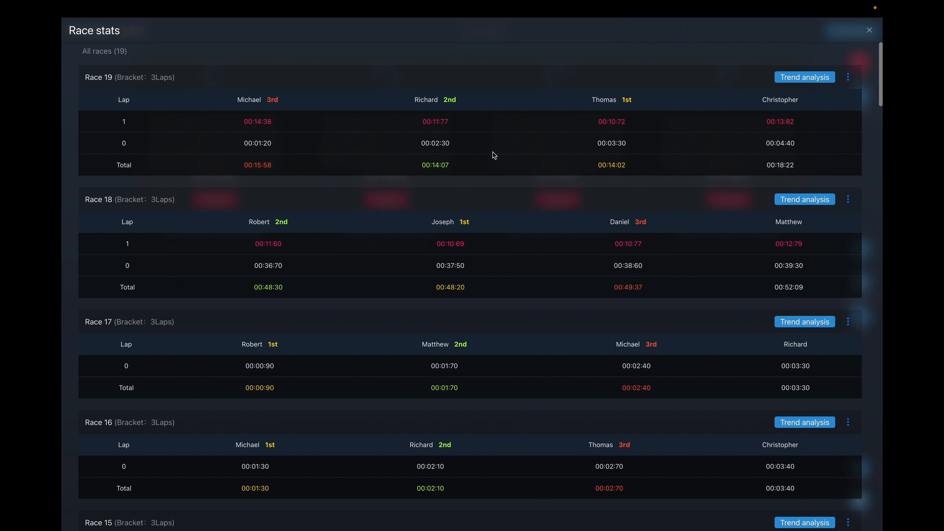
scroll(430, 177, "down", 15)
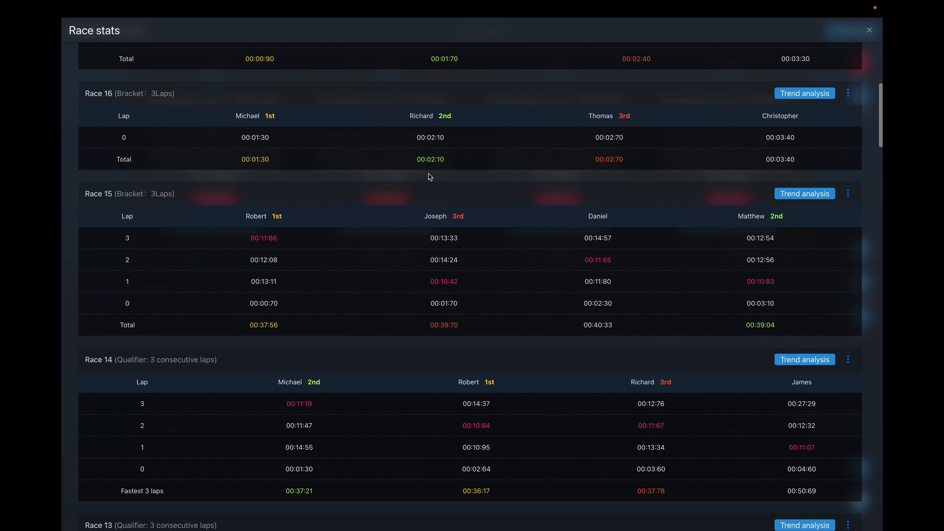
scroll(431, 177, "up", 15)
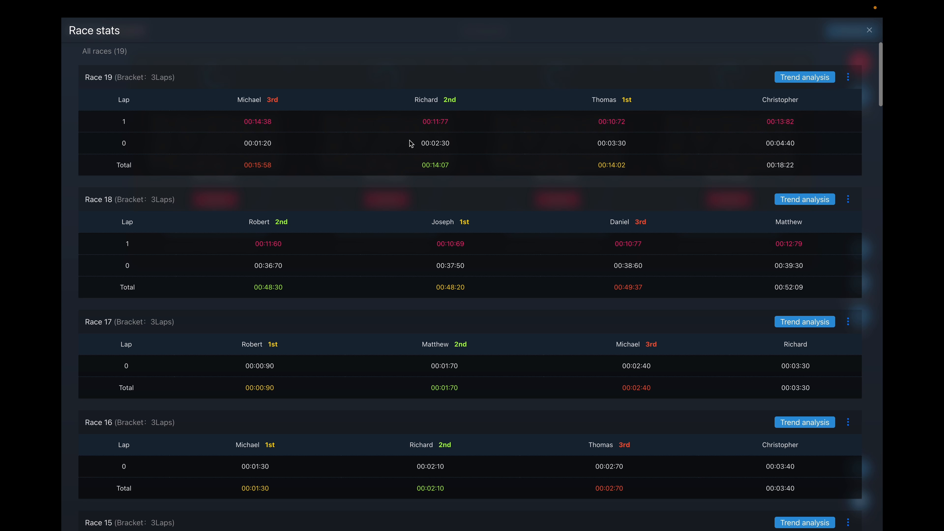
scroll(411, 144, "down", 15)
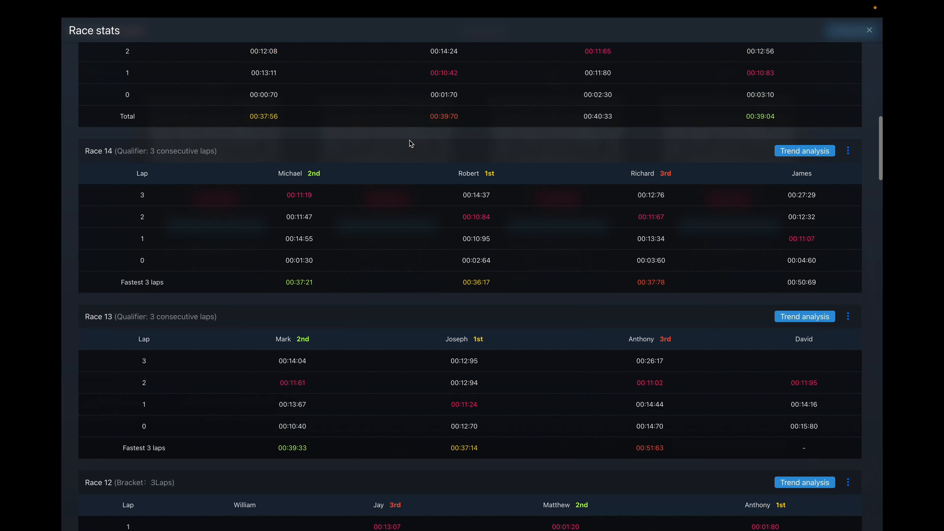
scroll(411, 144, "up", 15)
left_click(796, 79)
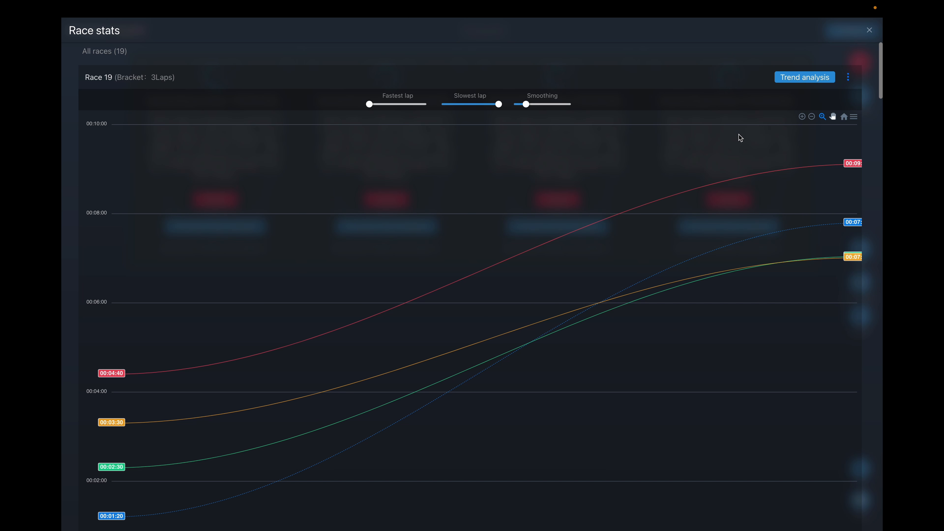
scroll(721, 146, "down", 15)
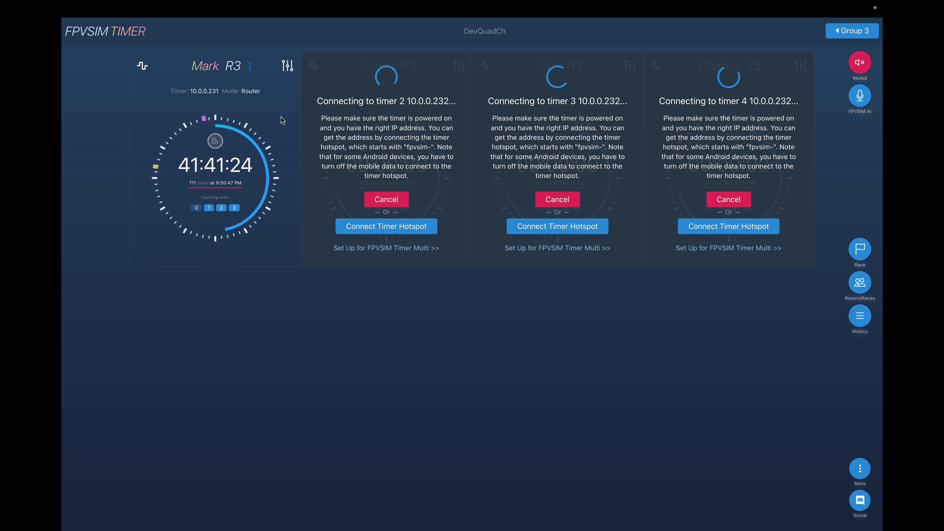
Rename the first Group 3 racer by tripling the letter r in the name, and check the new name in the bracket.
left_click(251, 66)
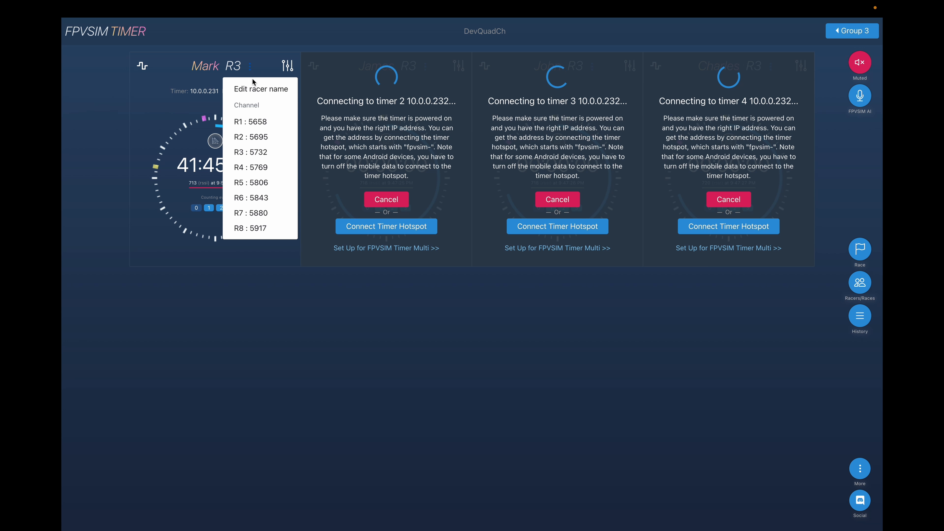
left_click(252, 89)
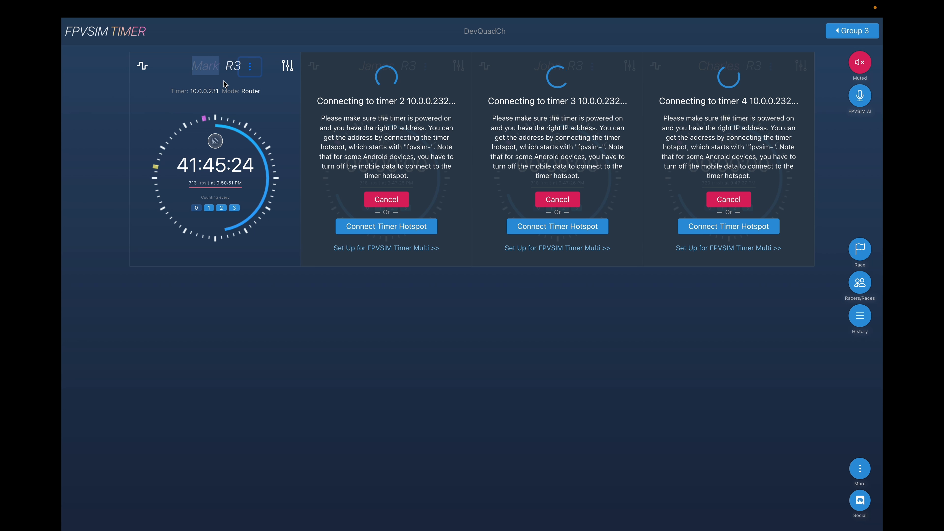
double_click(213, 67)
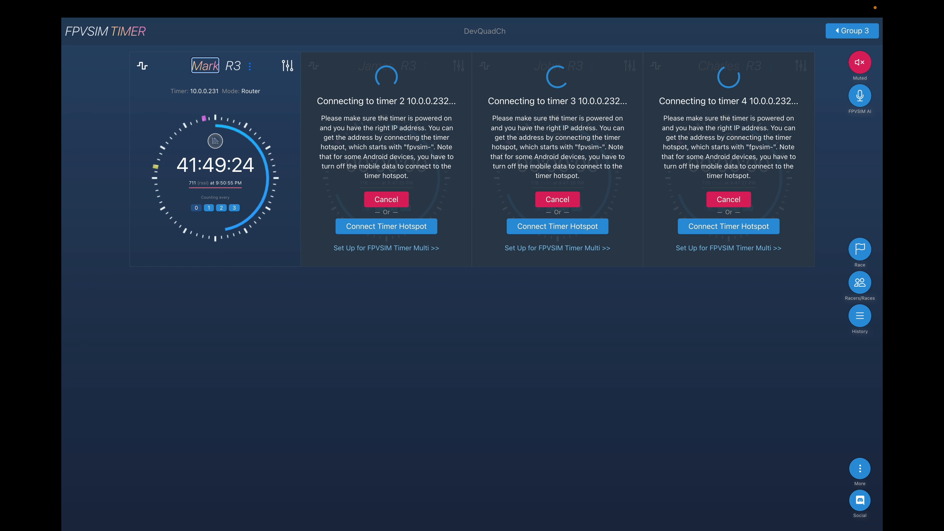
key("BackSpace")
key("BackSpace")
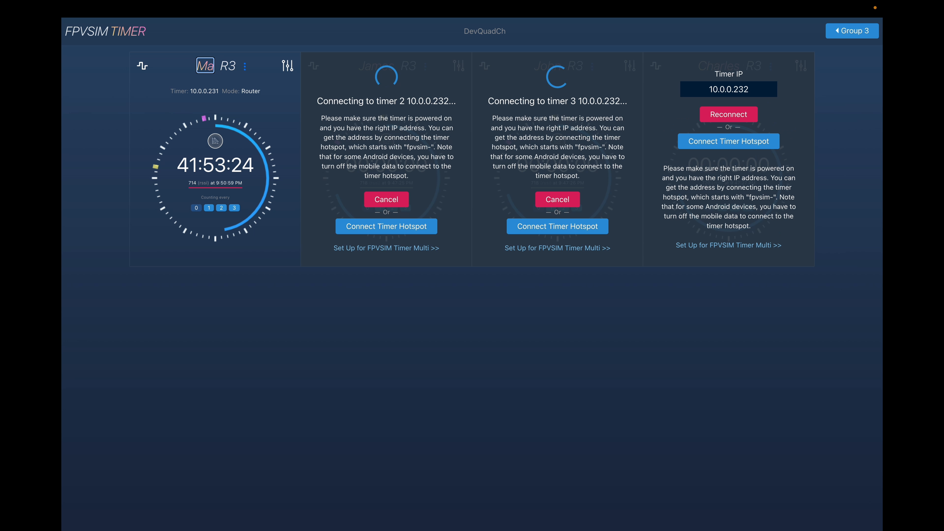
type("AA")
key("BackSpace")
key("BackSpace")
type("rrrk")
key("Return")
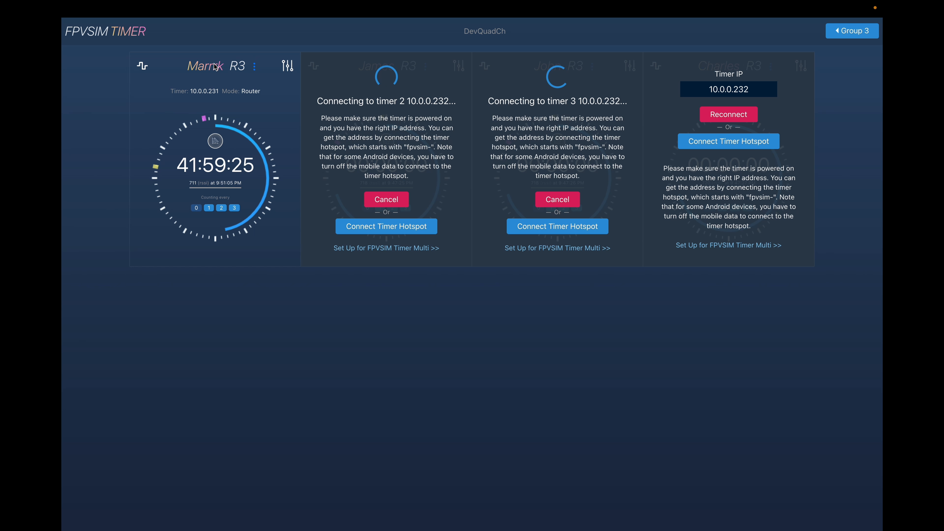
left_click(860, 285)
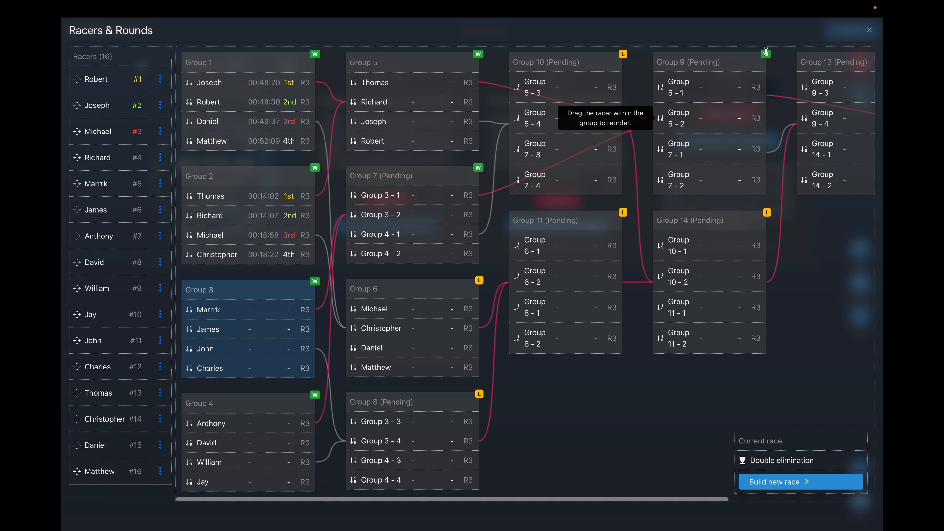
left_click(871, 31)
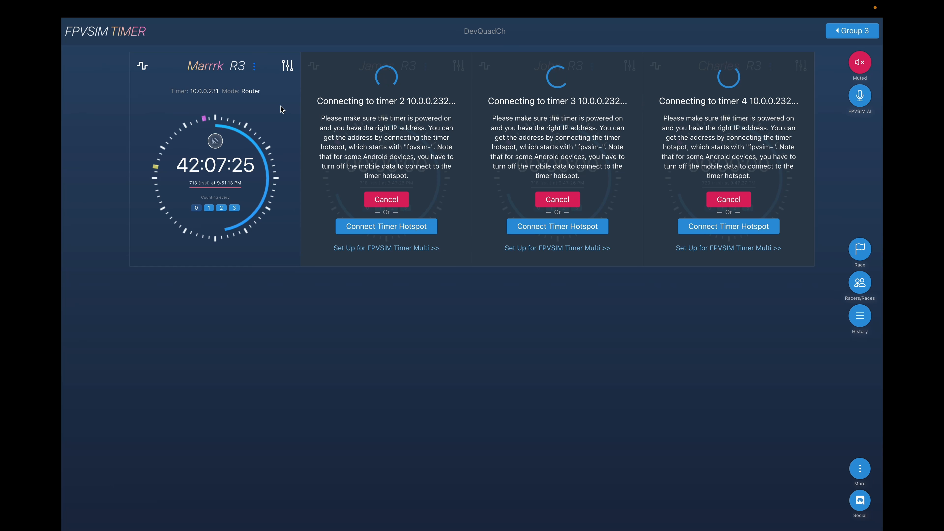
Try channels R2 and R6 for the first Group 3 racer, reconnecting the timer, and return the channel to R3.
left_click(255, 68)
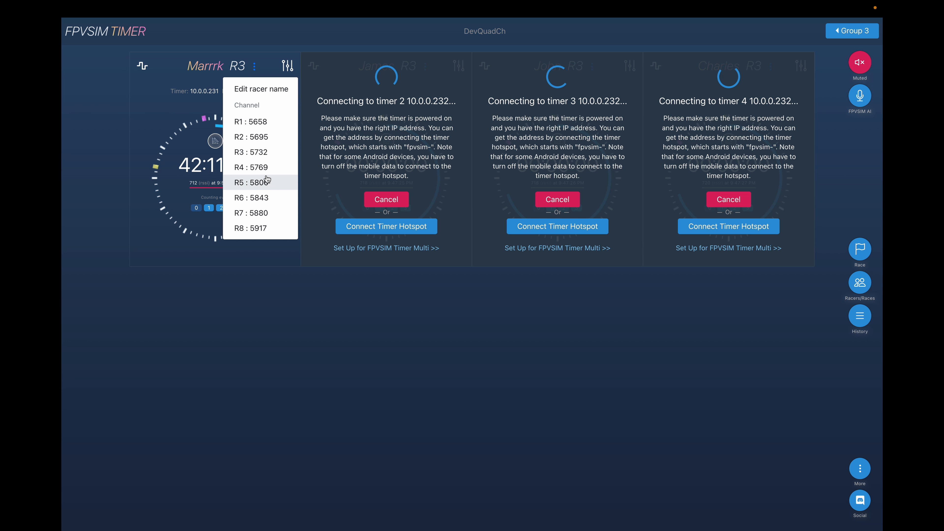
left_click(260, 138)
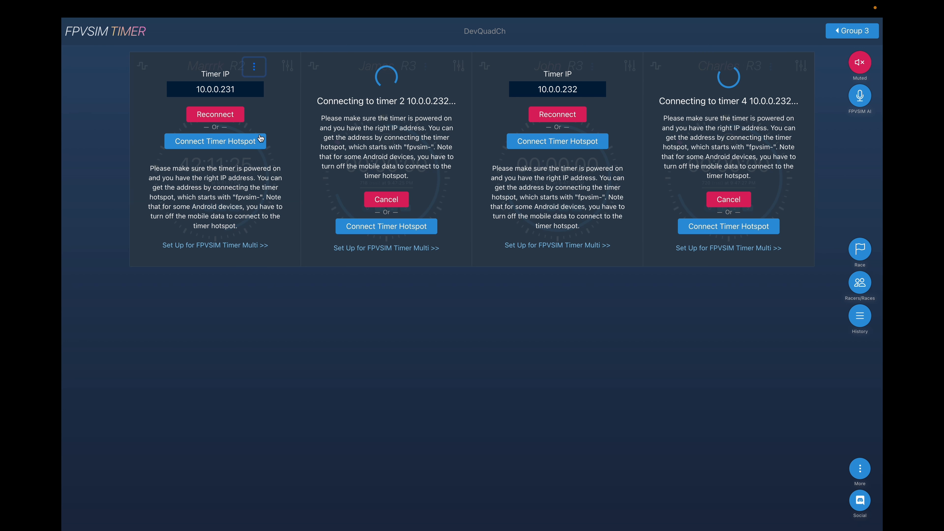
left_click(231, 113)
left_click(255, 67)
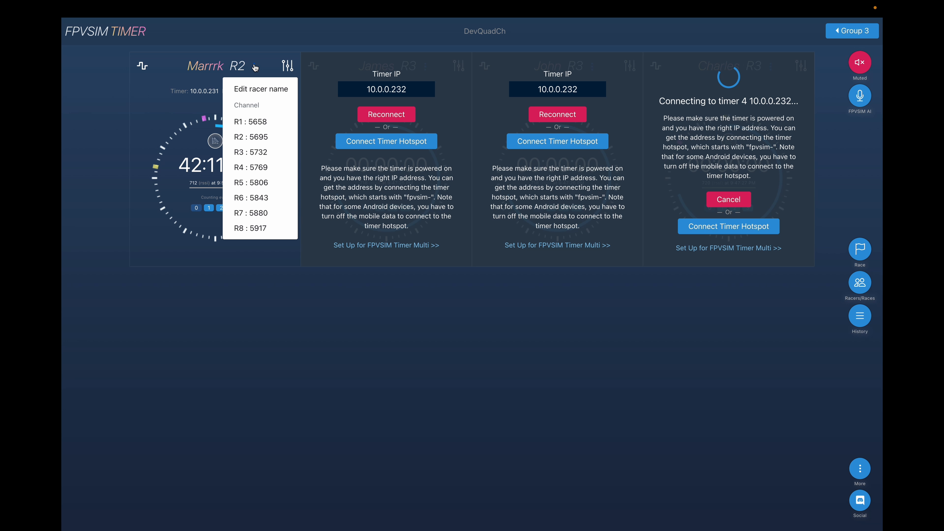
left_click(259, 200)
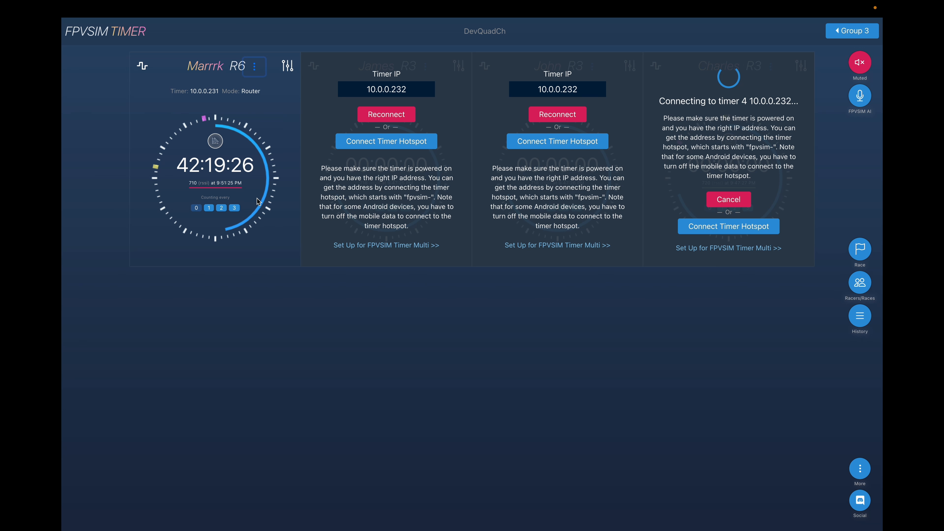
left_click(254, 66)
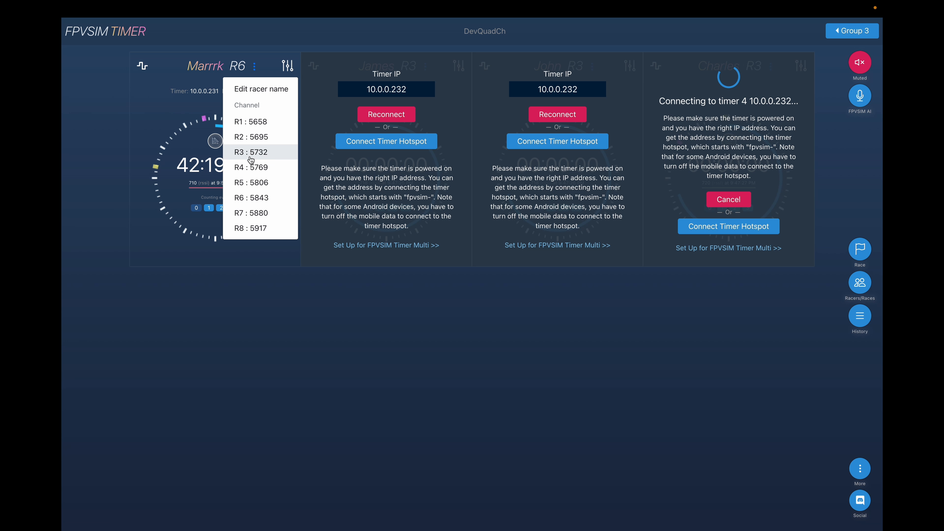
left_click(261, 155)
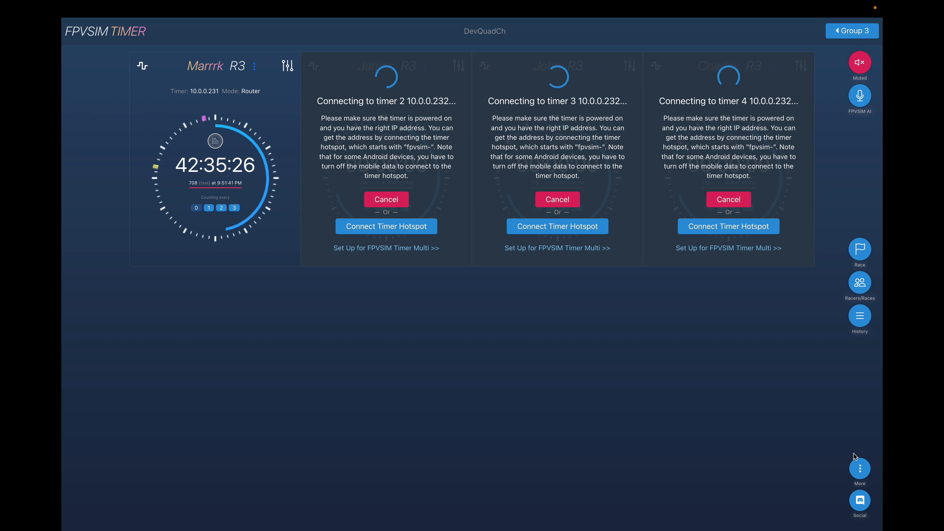
left_click(859, 470)
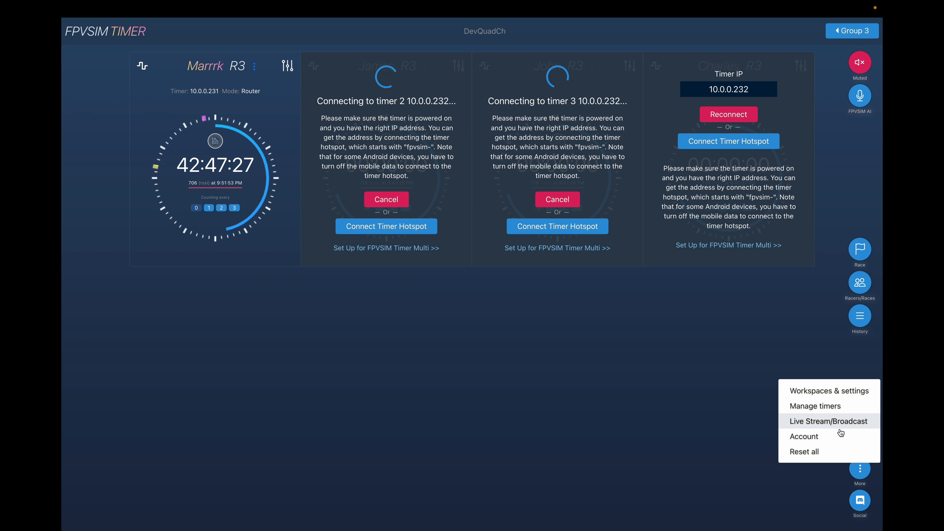
left_click(742, 475)
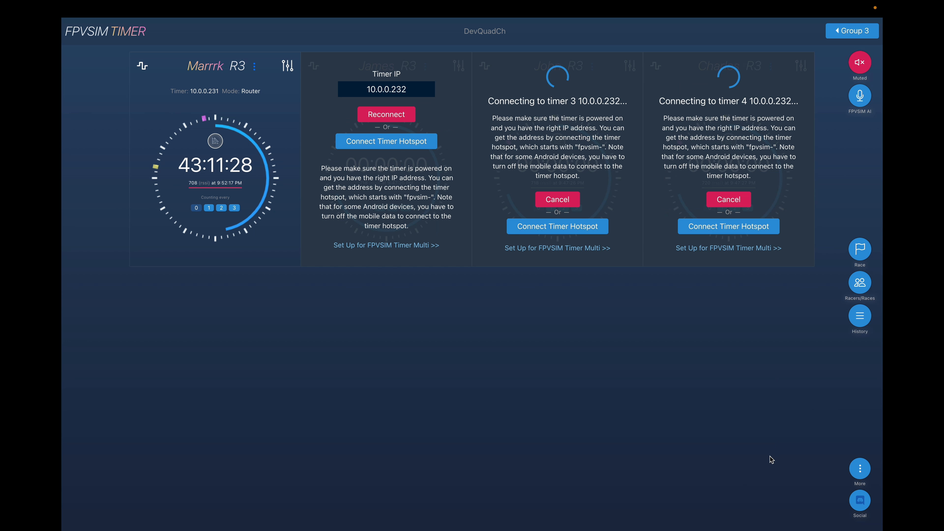
left_click(856, 503)
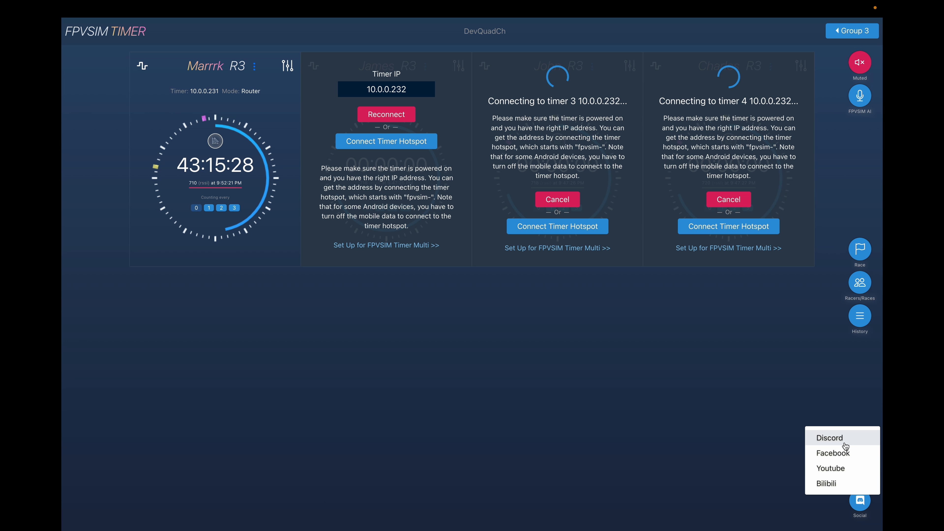